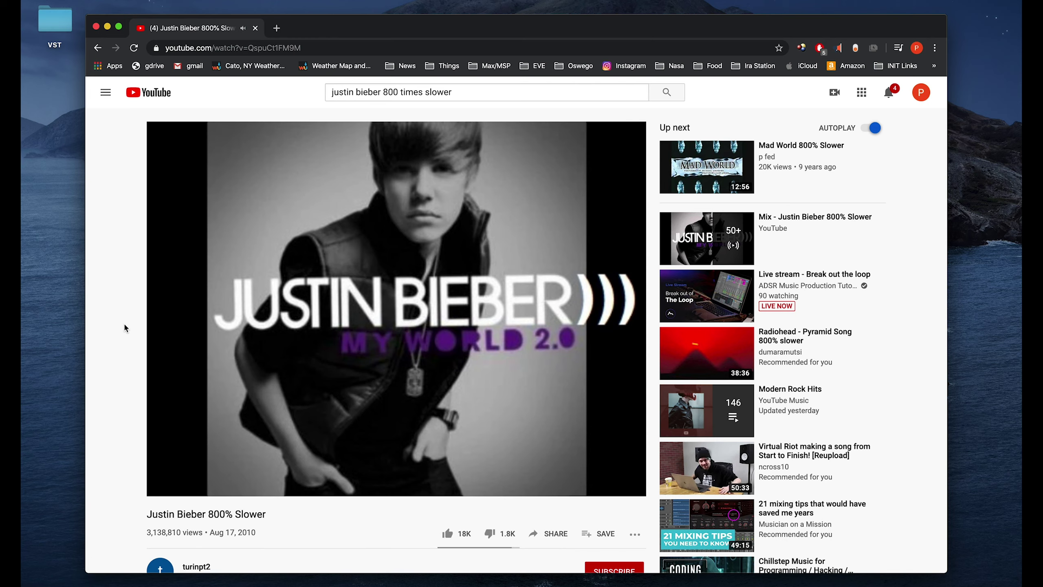
# Pause the 'Justin Bieber 800% Slower' video and select its title text.
pyautogui.moveTo(187, 334)
pyautogui.moveTo(165, 487)
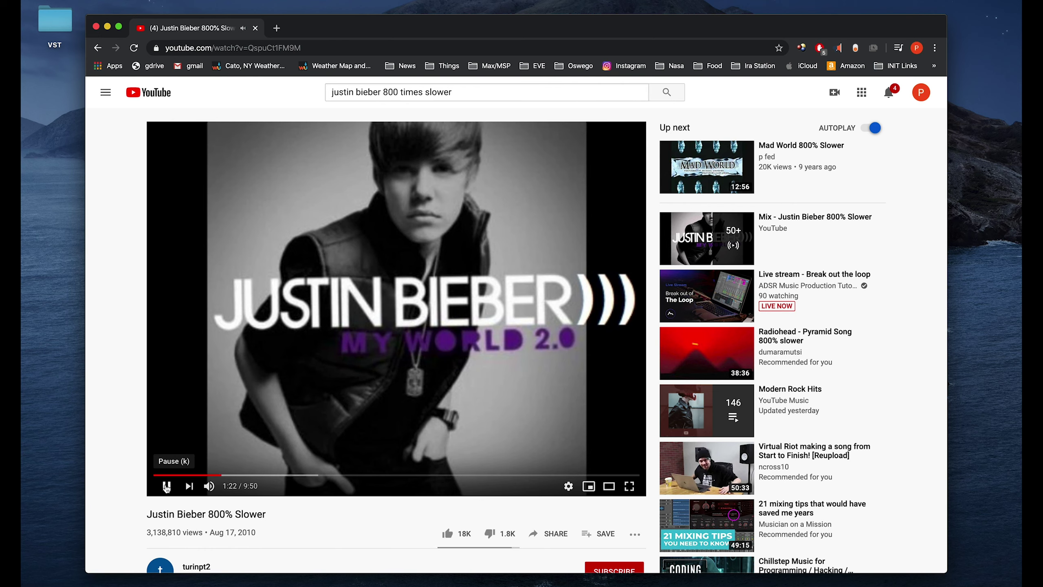
pyautogui.click(166, 487)
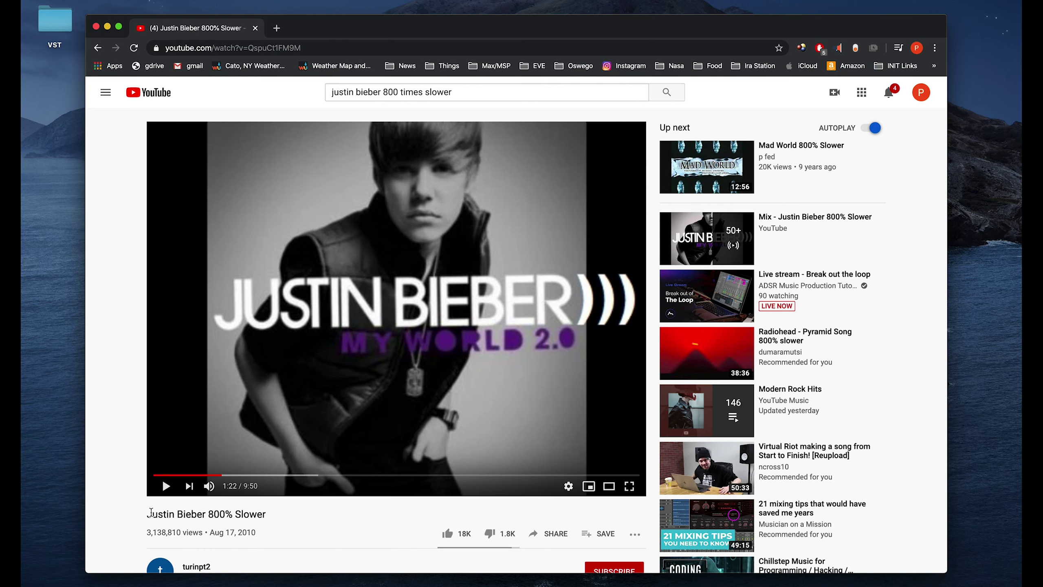
pyautogui.moveTo(148, 515); pyautogui.dragTo(261, 518)
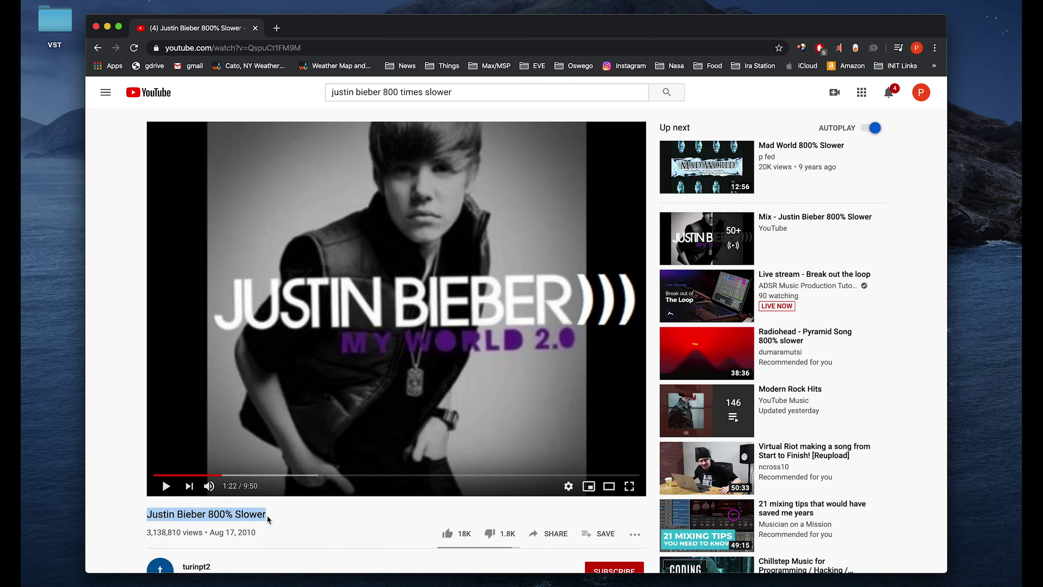
# Resume the video, pause it again at 1:32, and switch to Max.
pyautogui.click(165, 487)
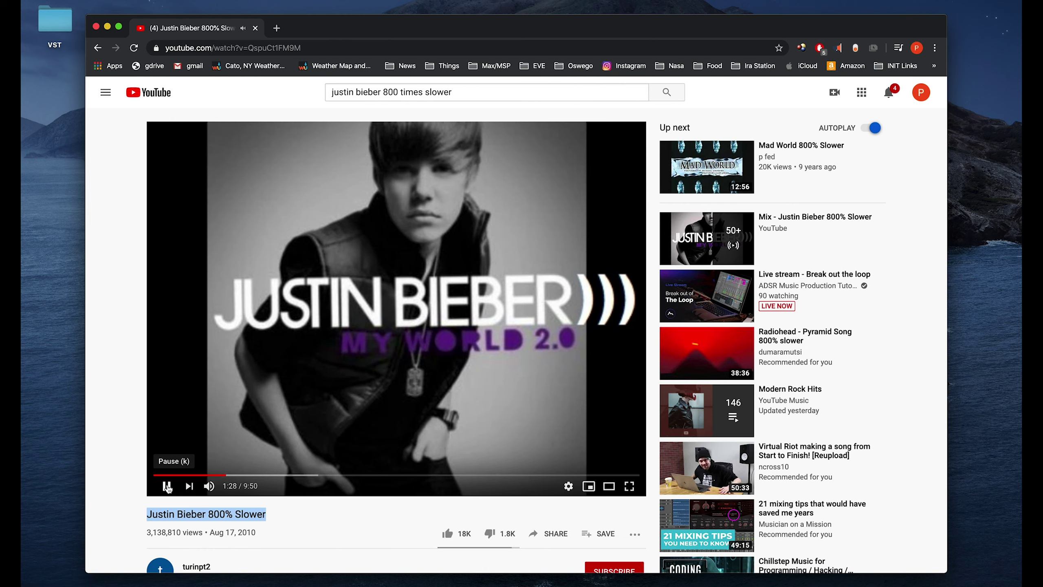
pyautogui.click(167, 487)
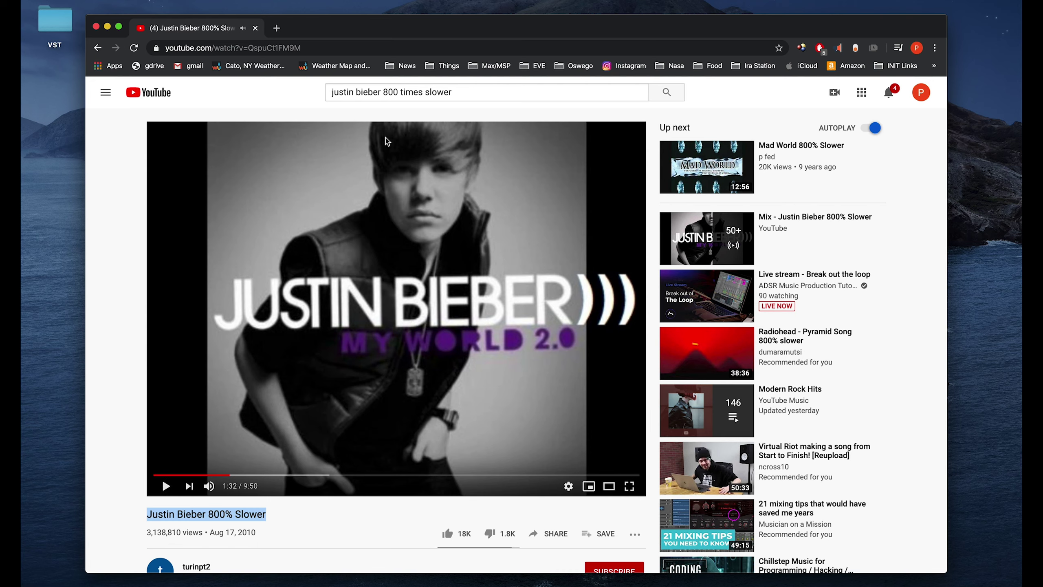
pyautogui.press('super+Tab')
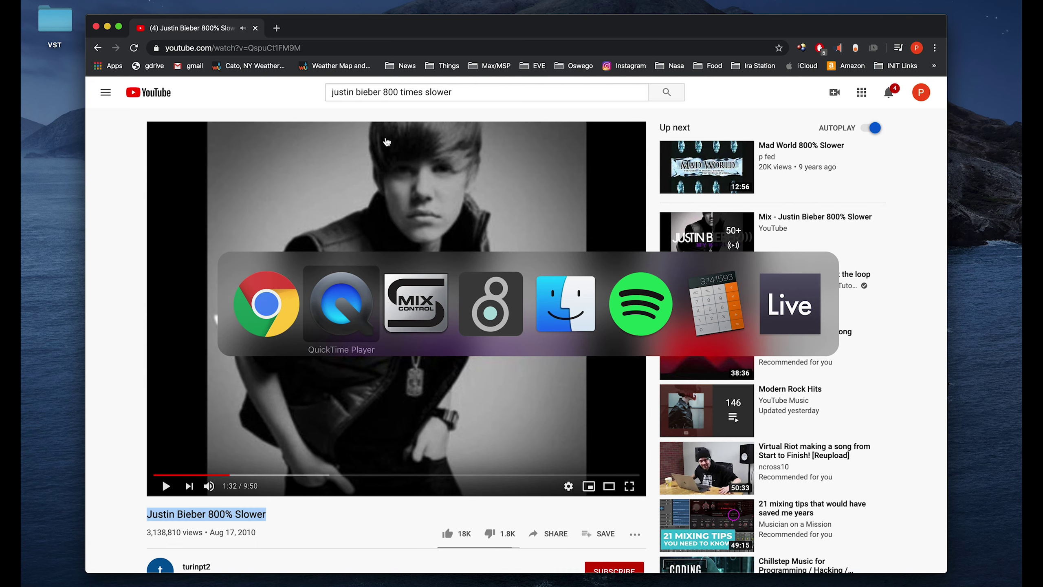
pyautogui.click(479, 318)
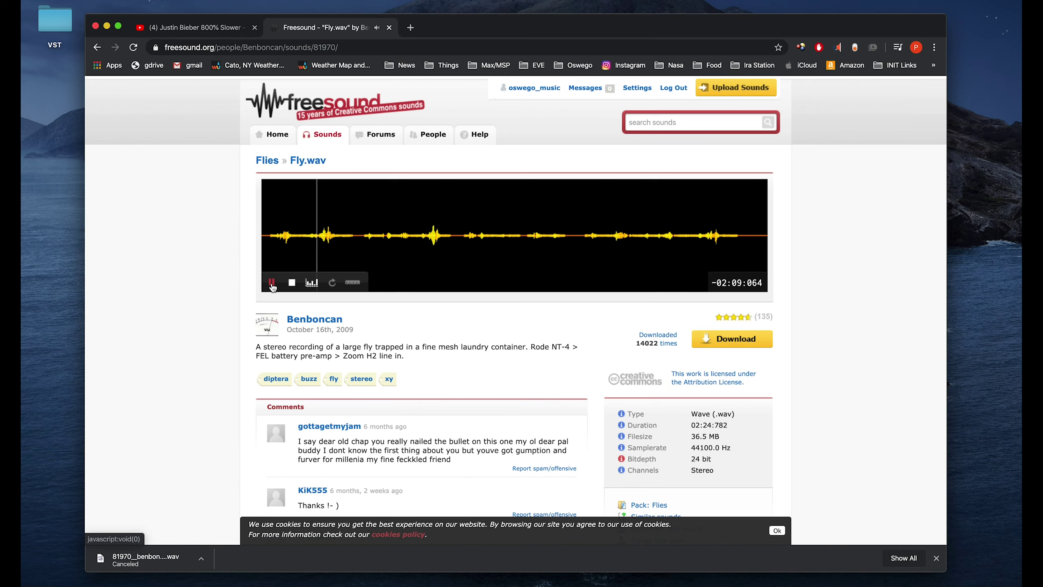
# Pause the Fly.wav preview on Freesound and switch back to Max.
pyautogui.click(272, 285)
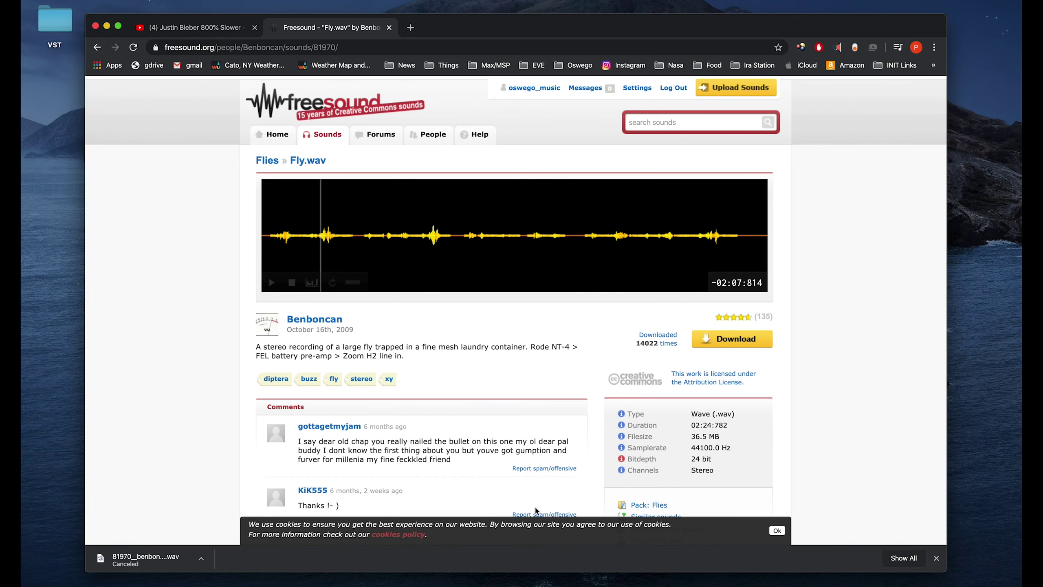
pyautogui.press('super+Tab')
pyautogui.press('super+Tab')
pyautogui.press('super+Tab')
pyautogui.press('super+Tab')
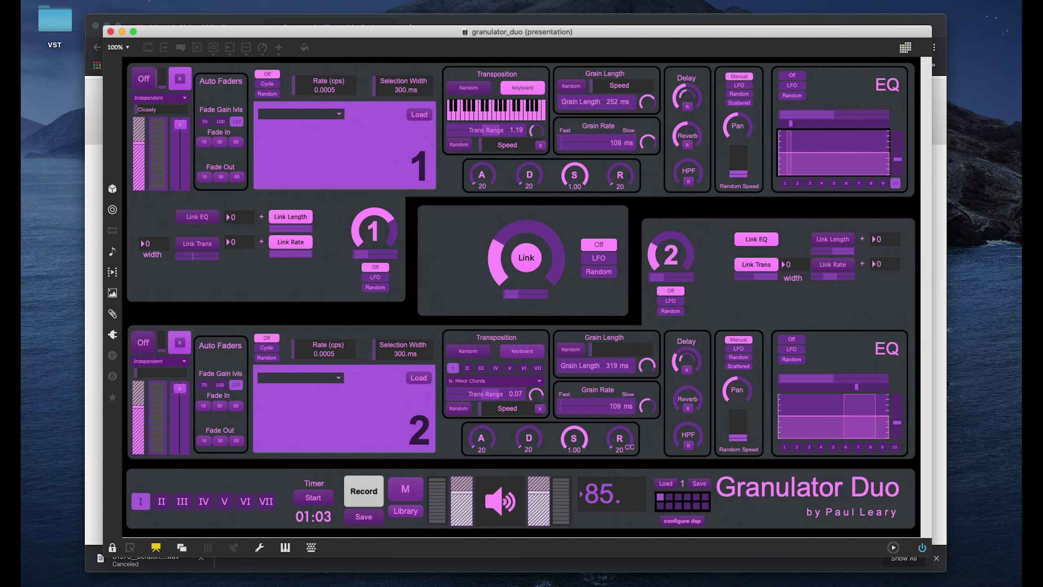
# Load the downloaded fly recording into buffer 1, select a short start region, and turn voice 1 on.
pyautogui.click(1005, 335)
pyautogui.moveTo(1005, 334); pyautogui.dragTo(297, 145)
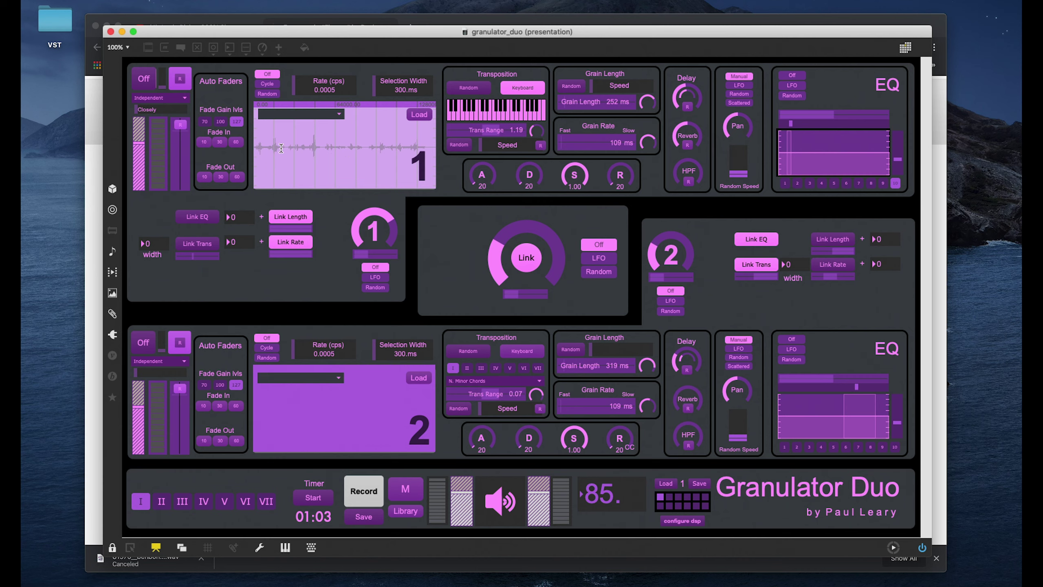
pyautogui.moveTo(285, 148); pyautogui.dragTo(253, 152)
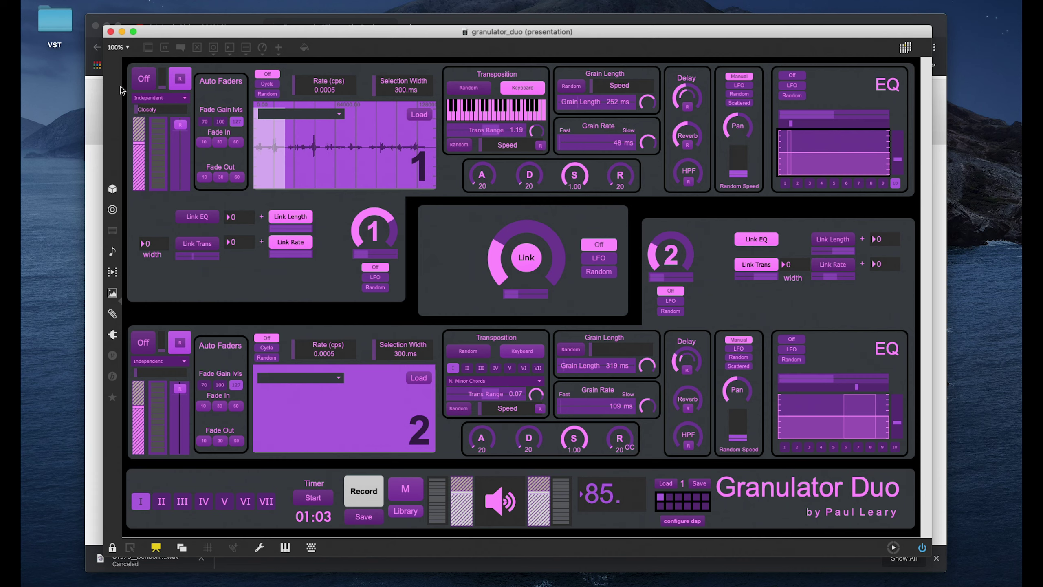
pyautogui.click(146, 81)
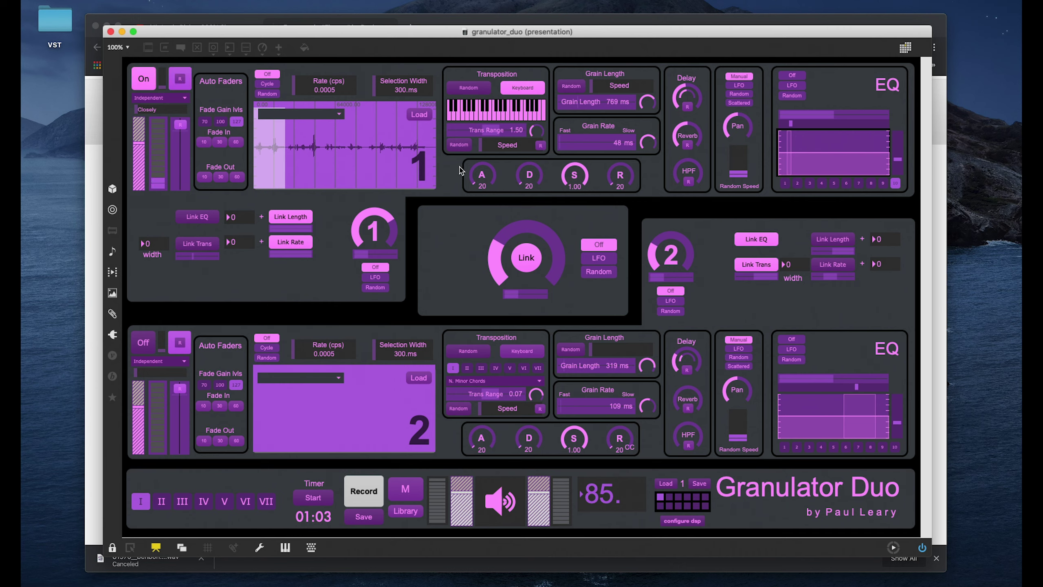
# Set voice 1 to Random Freq transposition with a wider range, Release 280, and shorter grains.
pyautogui.click(486, 134)
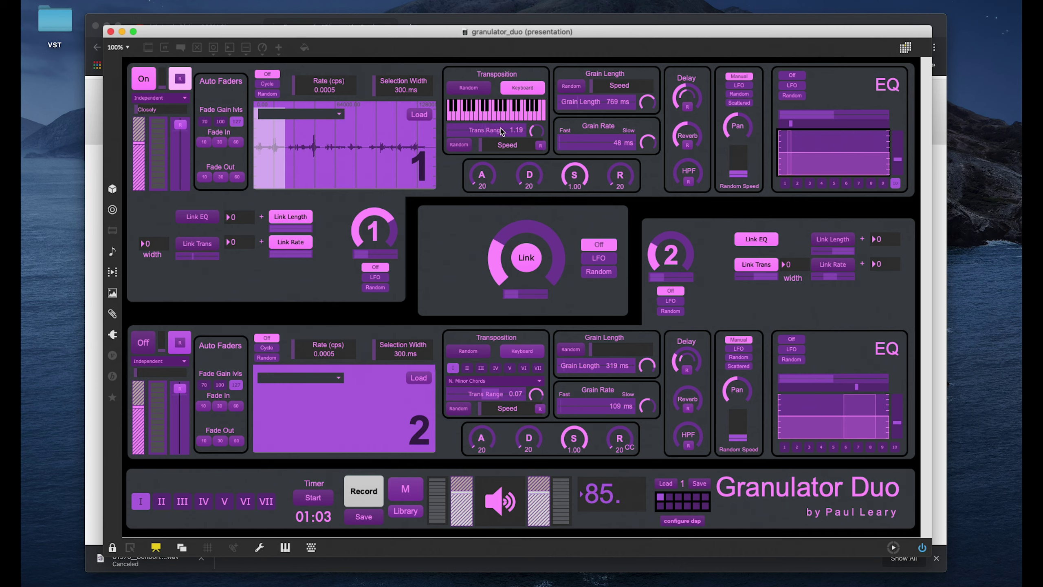
pyautogui.click(517, 89)
pyautogui.click(493, 118)
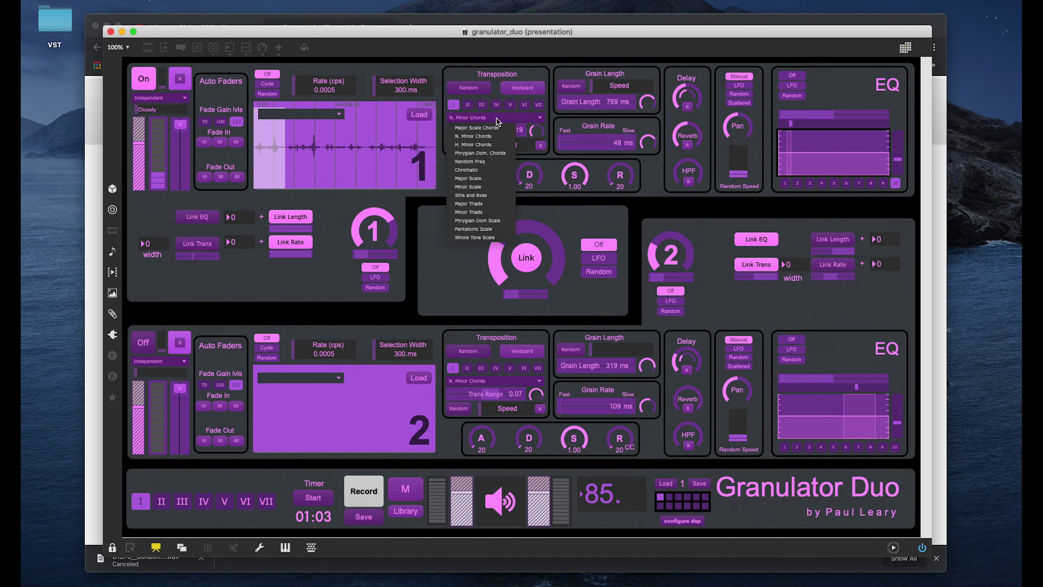
pyautogui.click(489, 161)
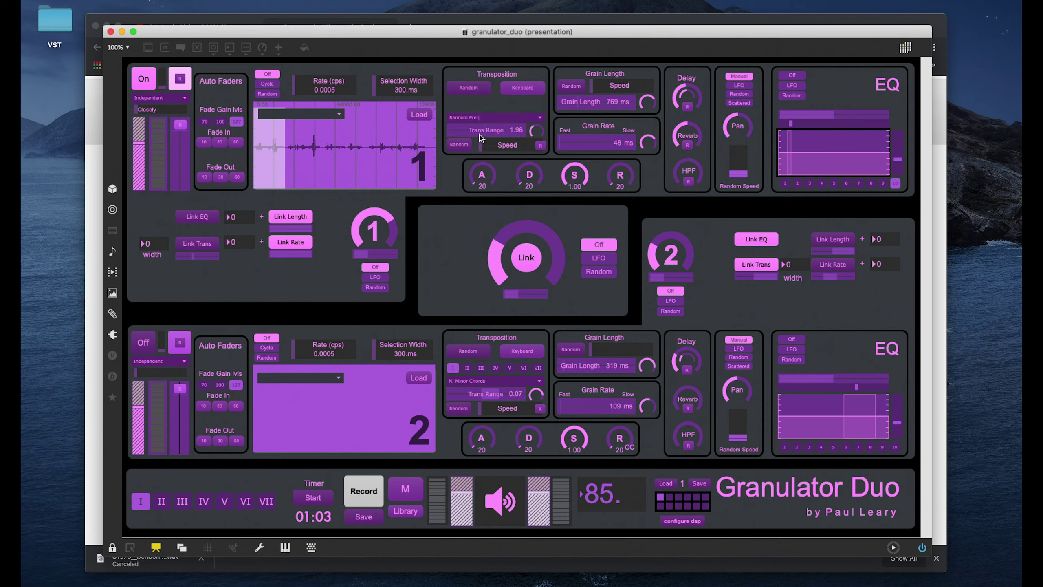
pyautogui.moveTo(481, 136); pyautogui.dragTo(509, 133)
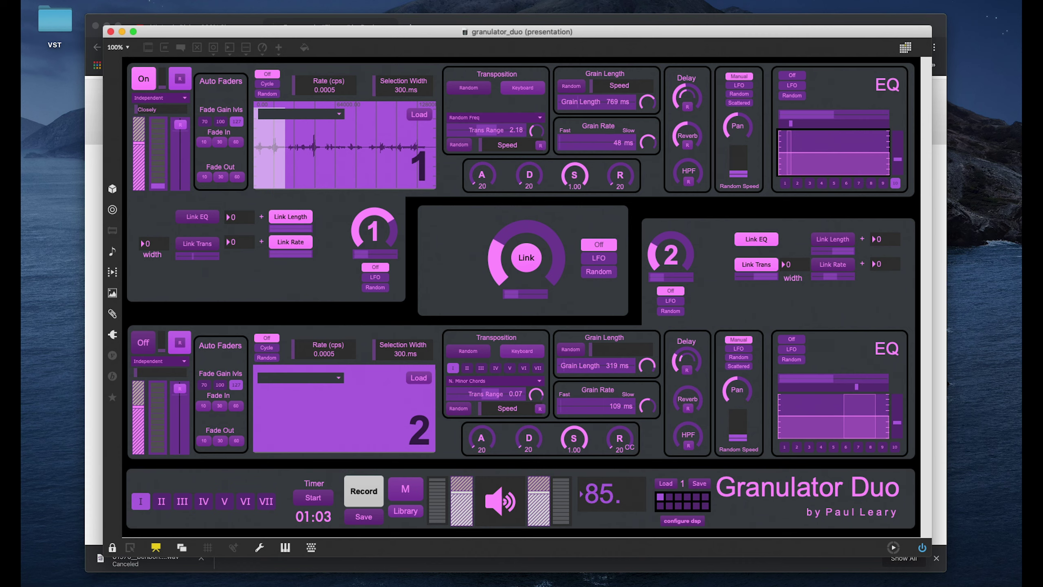
pyautogui.moveTo(614, 174); pyautogui.dragTo(620, 169)
pyautogui.moveTo(592, 103)
pyautogui.mouseDown()
pyautogui.moveTo(566, 104)
pyautogui.moveTo(587, 104)
pyautogui.mouseUp()
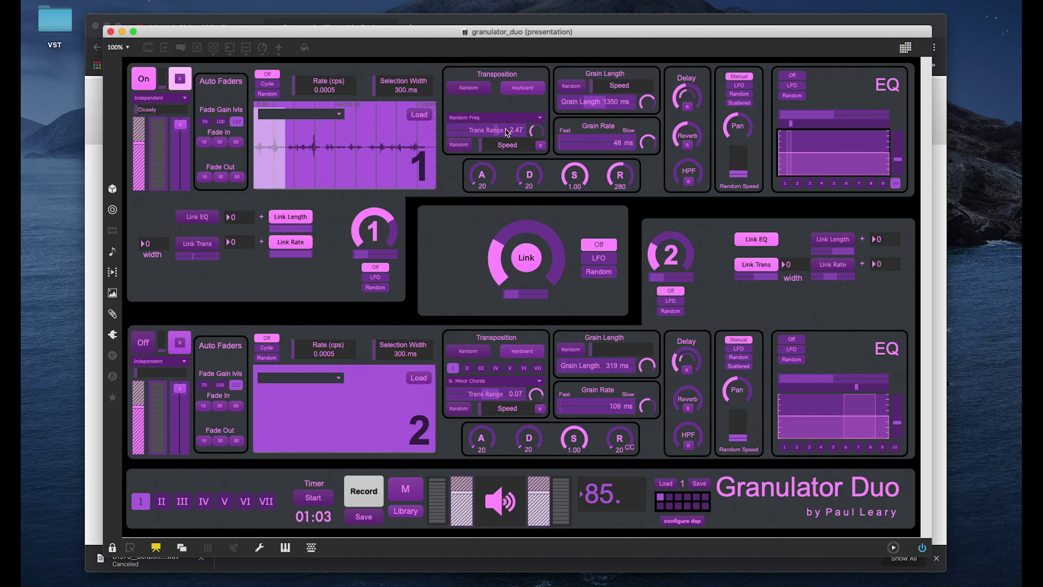
# Widen Trans Range to 2.84, pan Scattered, extend the region across the waveform, then turn voice 1 off.
pyautogui.moveTo(506, 131); pyautogui.dragTo(516, 133)
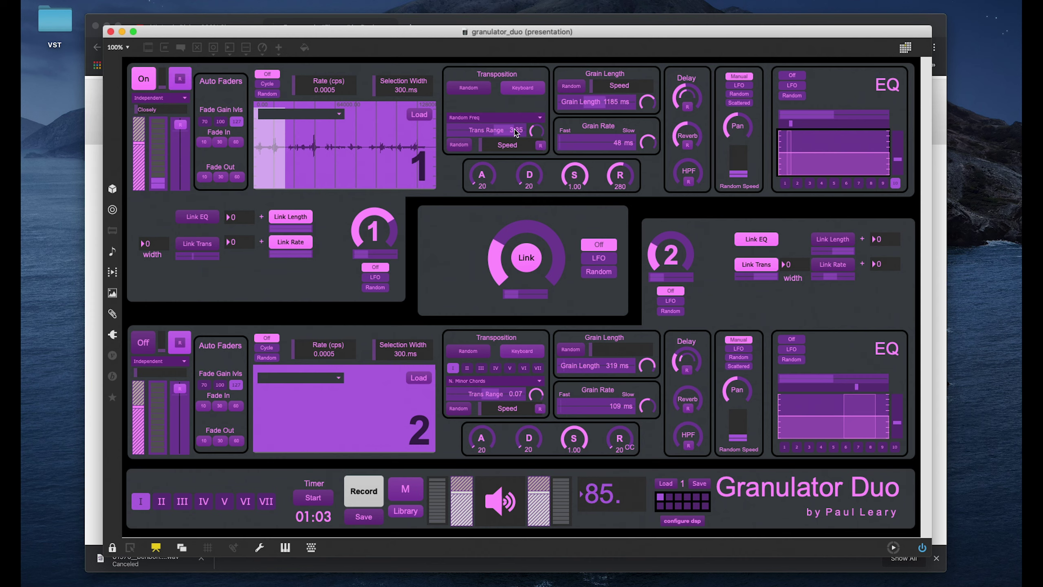
pyautogui.click(739, 103)
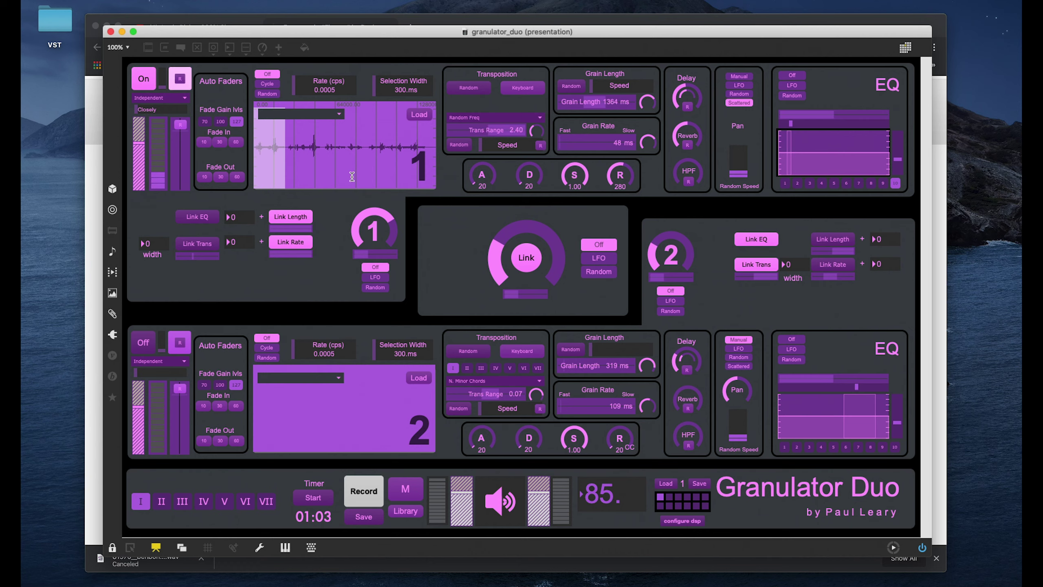
pyautogui.click(364, 147)
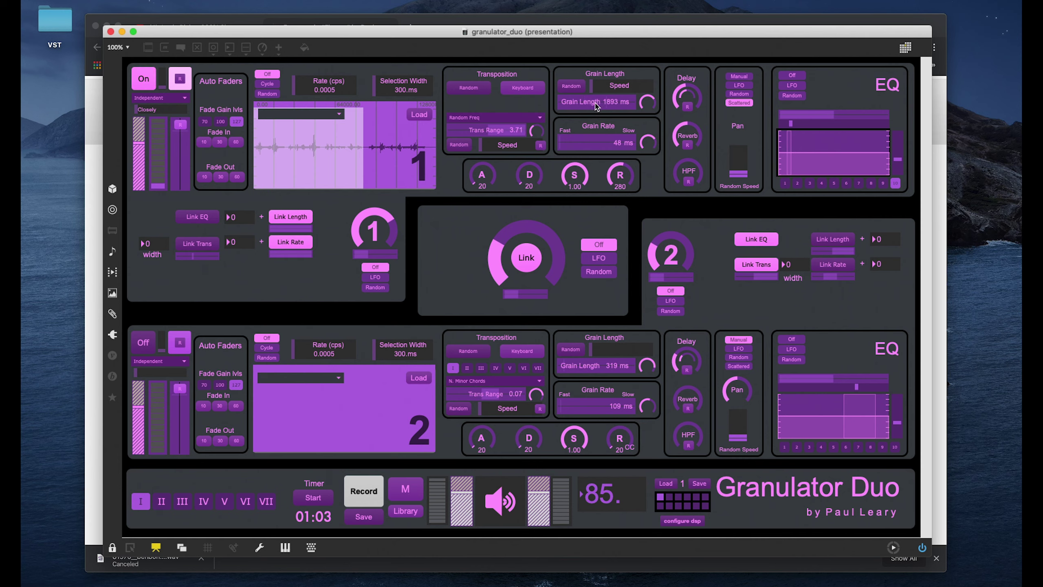
pyautogui.click(142, 84)
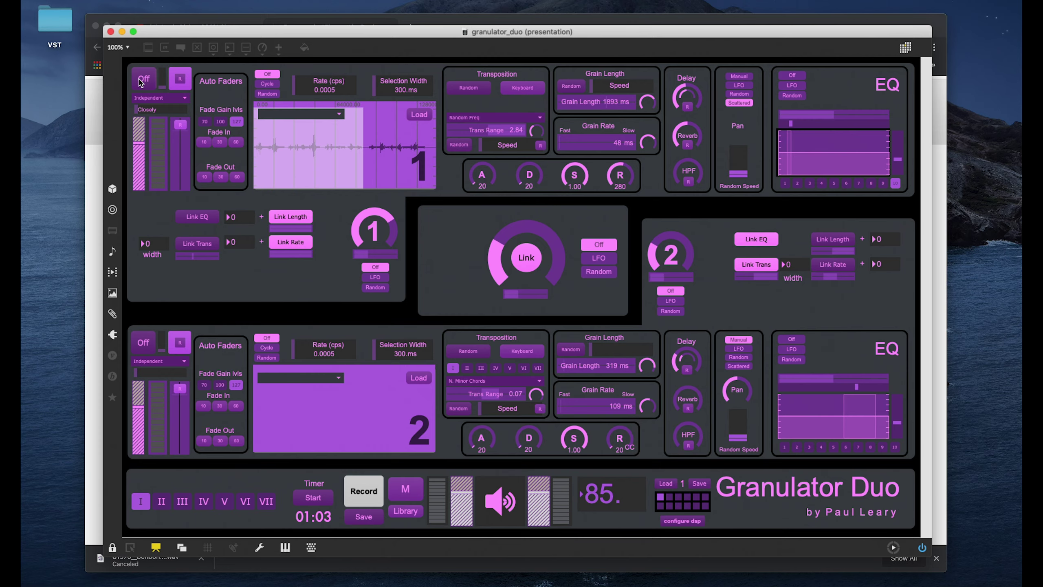
pyautogui.moveTo(401, 37); pyautogui.dragTo(400, 40)
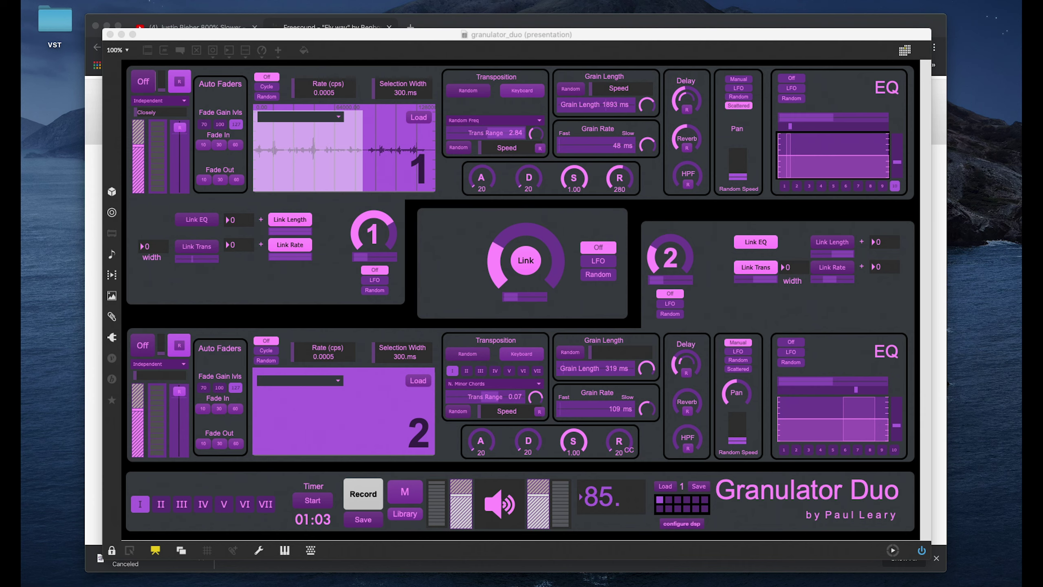
# Set Grain Rate to 10 ms, start playback near sample 1's beginning, and turn voice 1 on.
pyautogui.click(340, 163)
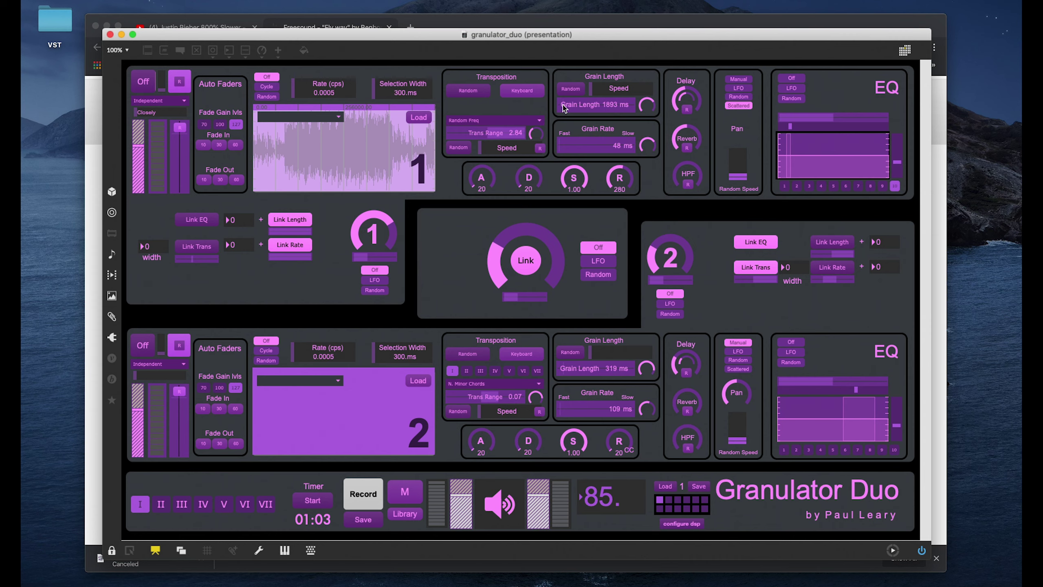
pyautogui.click(558, 146)
pyautogui.click(269, 148)
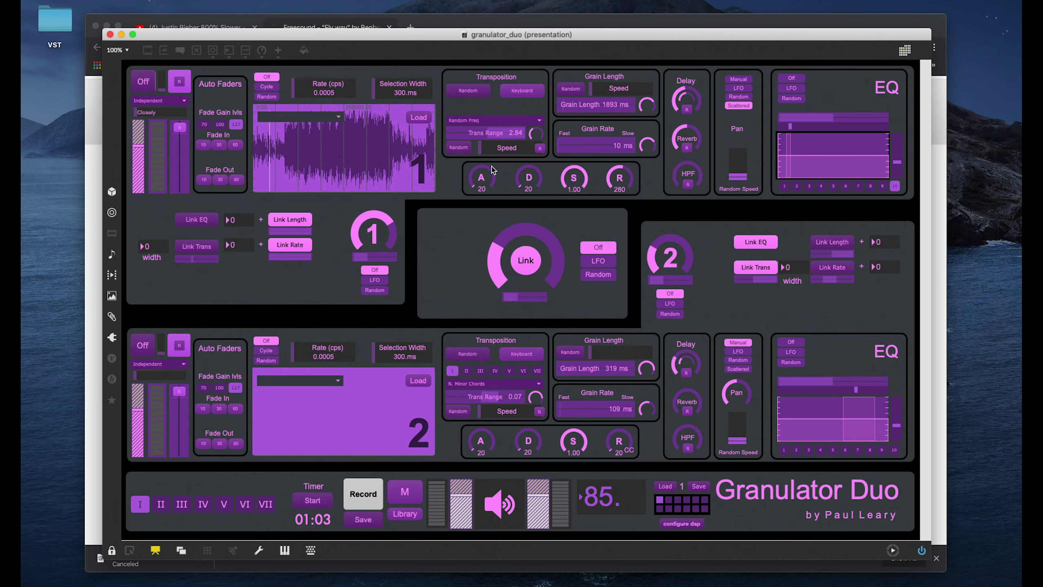
pyautogui.click(145, 84)
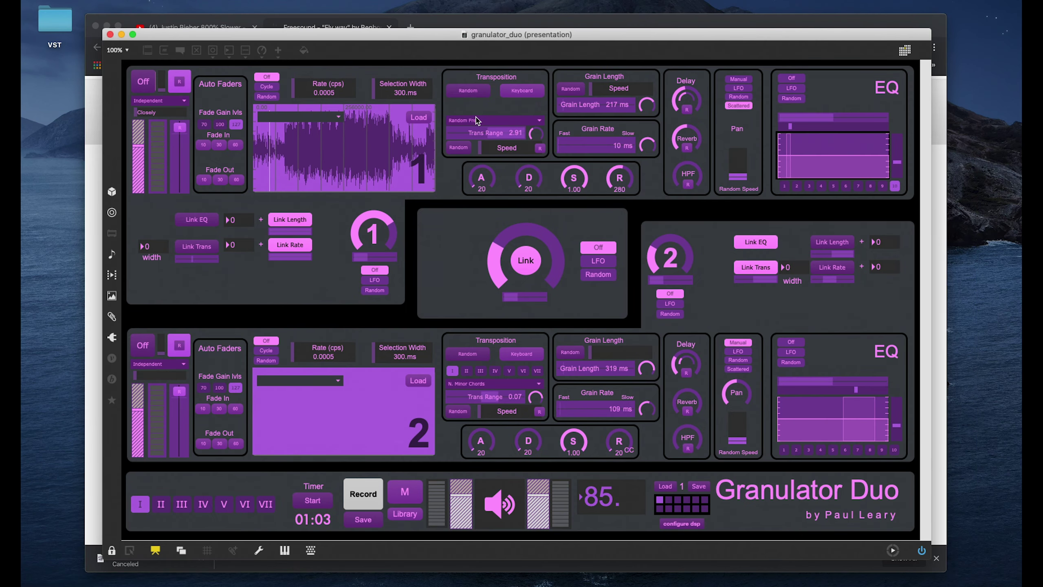
# Turn voice 1 on to listen and lower its transposition range.
pyautogui.click(473, 120)
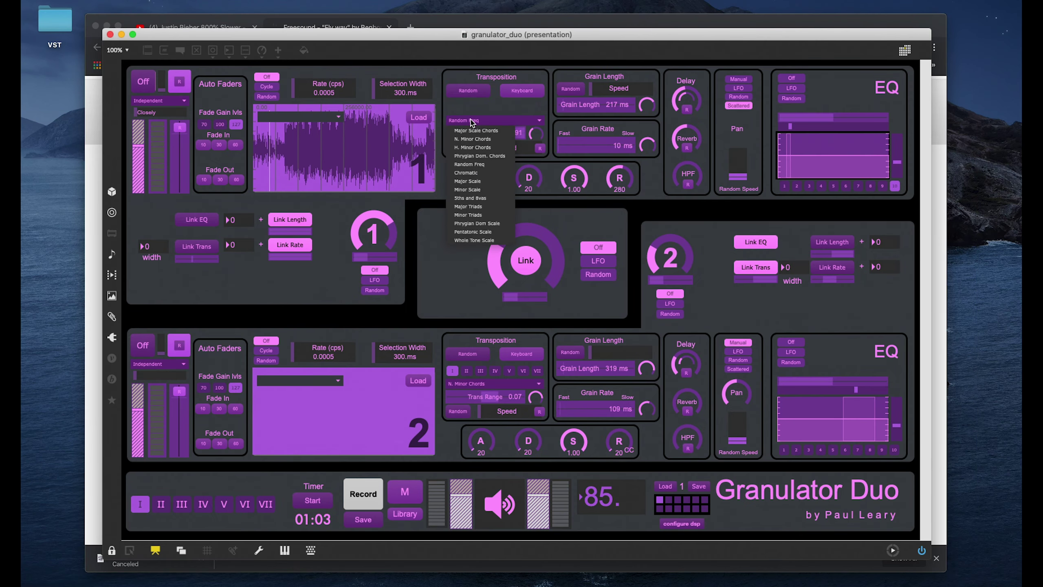
pyautogui.click(481, 112)
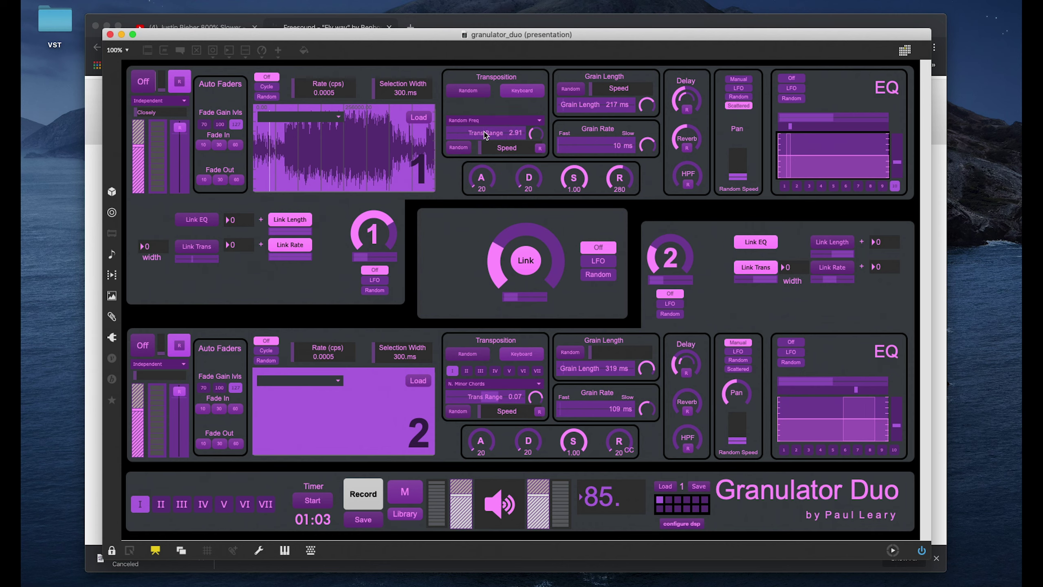
pyautogui.click(147, 81)
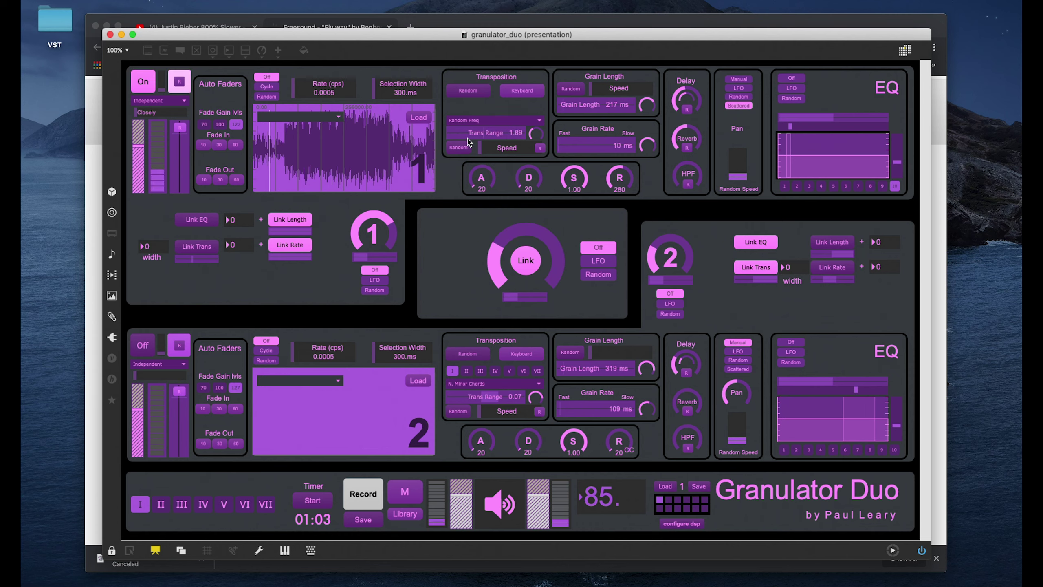
pyautogui.moveTo(468, 140); pyautogui.dragTo(467, 135)
# Choose Major Scale Chords transposition with range 1, then switch voice 1 off.
pyautogui.click(474, 123)
pyautogui.click(470, 131)
pyautogui.moveTo(470, 131); pyautogui.dragTo(481, 133)
pyautogui.click(136, 76)
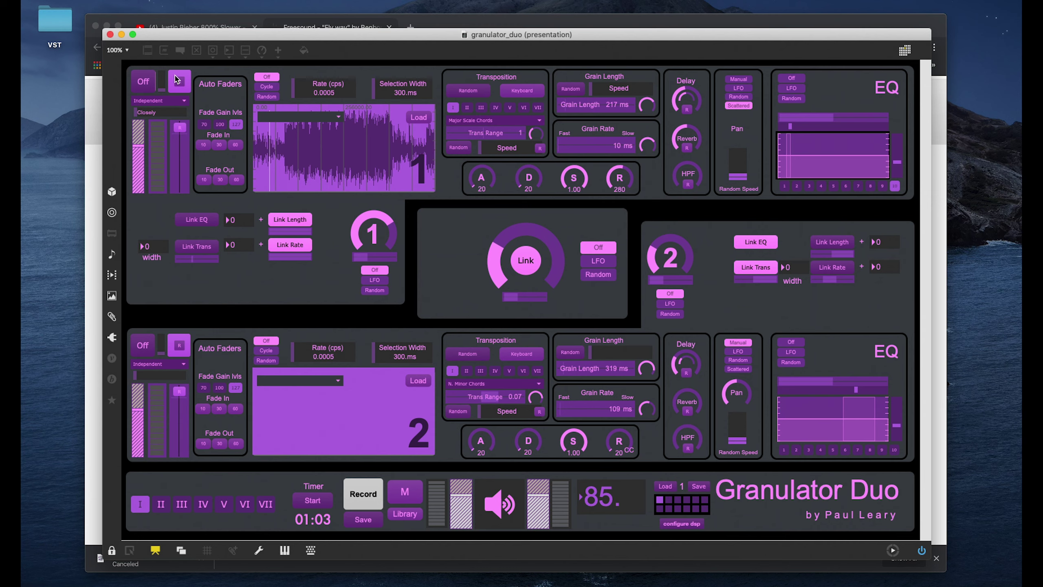
# Play voice 1 briefly, switch it off, and bring the Chrome window to the front.
pyautogui.click(143, 82)
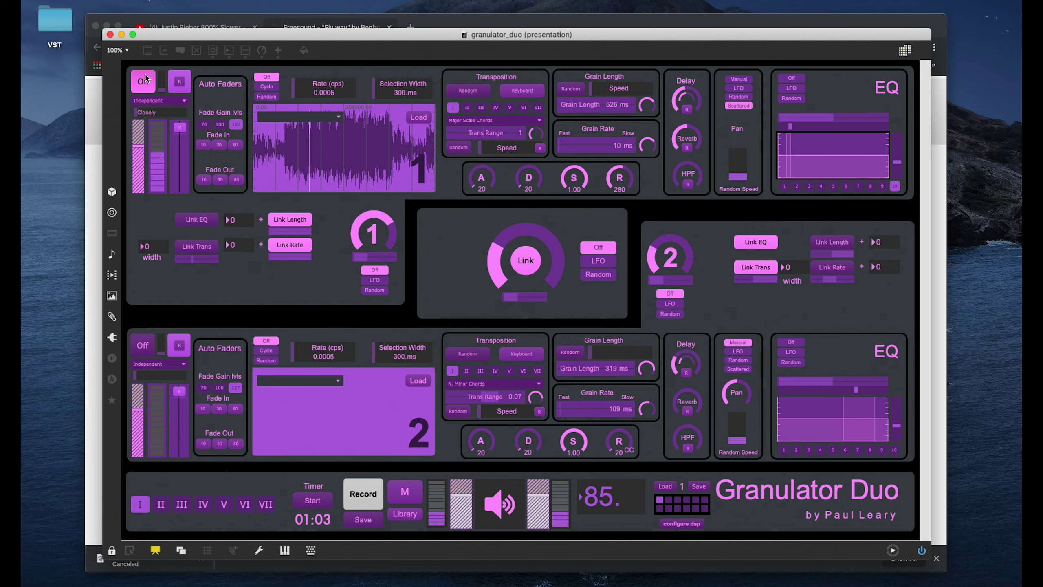
pyautogui.press('space')
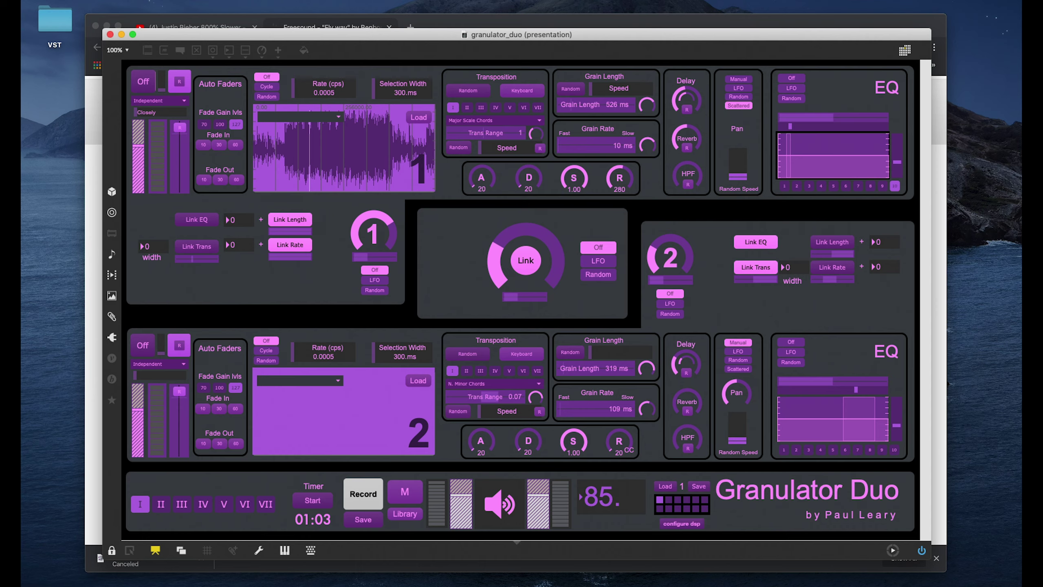
pyautogui.click(370, 26)
# Open the SoundCloud artist profile in a new tab and scroll down to the Happy remix.
pyautogui.click(410, 27)
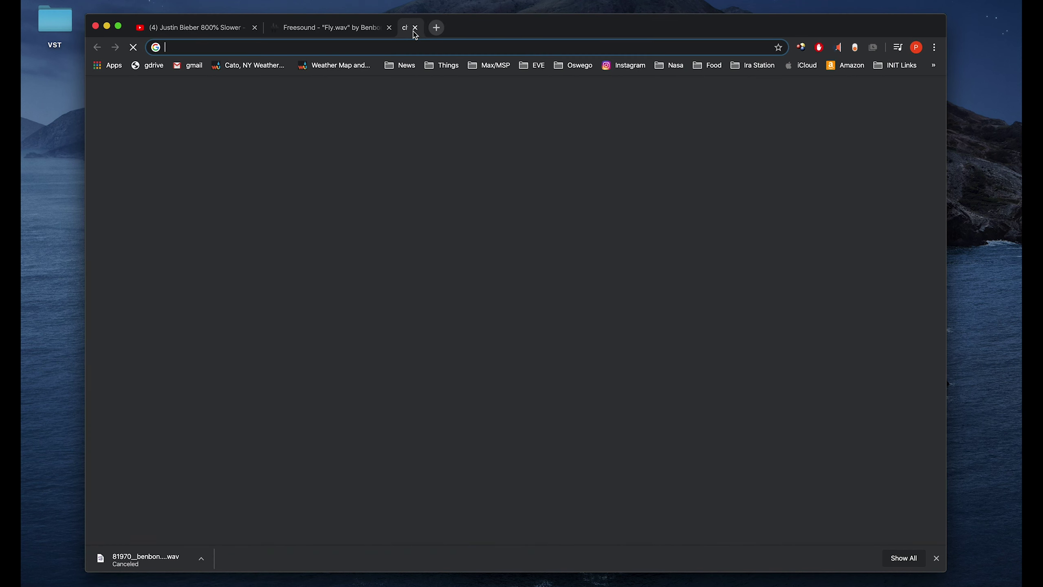
pyautogui.write('sound')
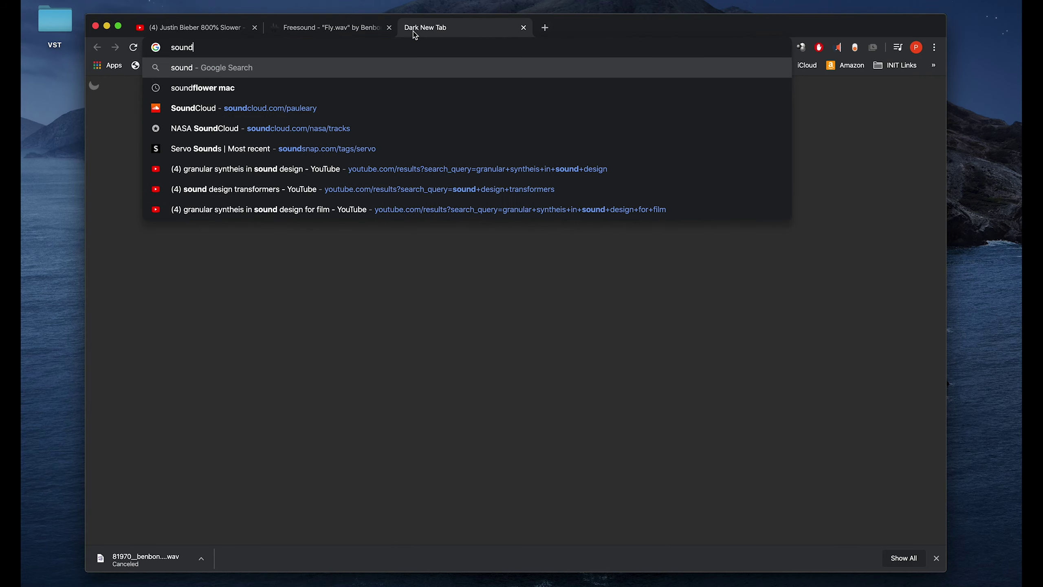
pyautogui.write('c')
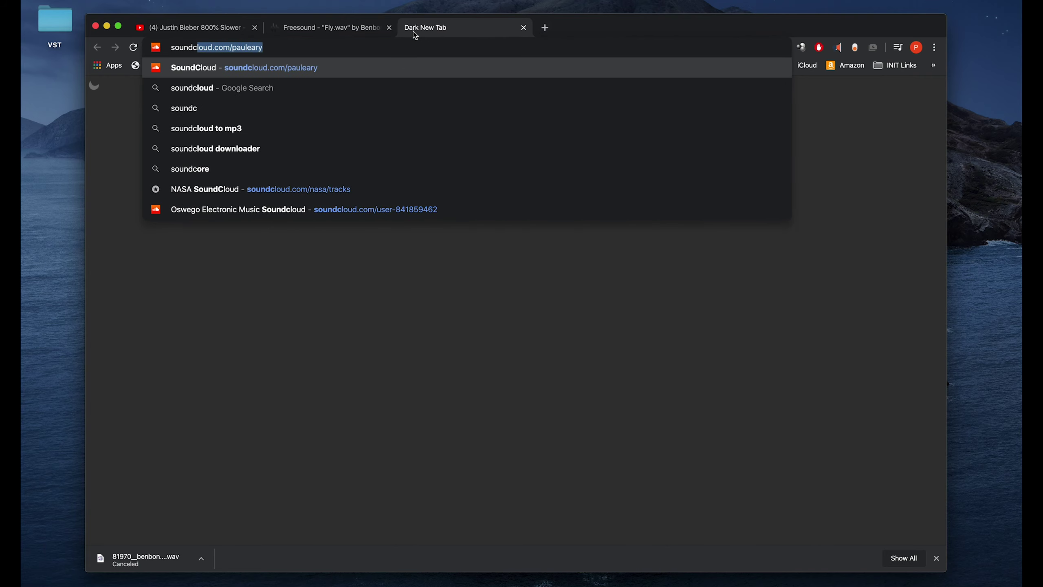
pyautogui.press('Return')
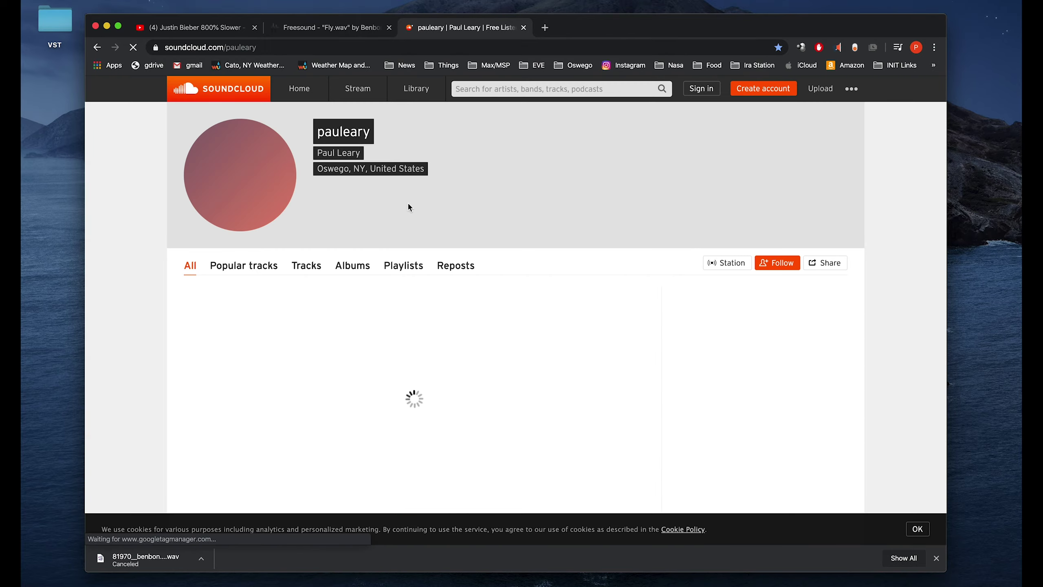
pyautogui.scroll(-12, 136, 371)
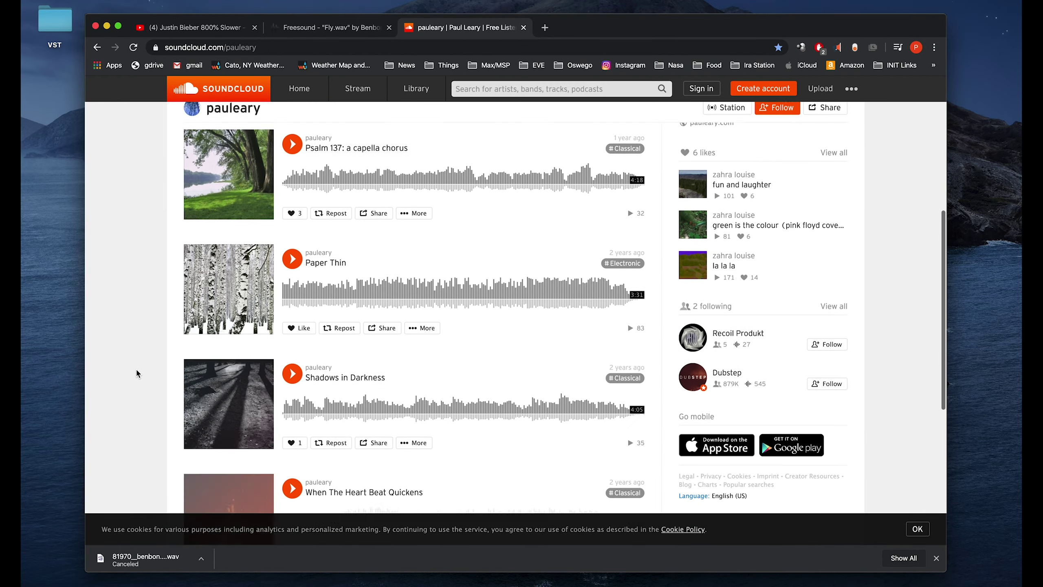
pyautogui.scroll(-12, 136, 373)
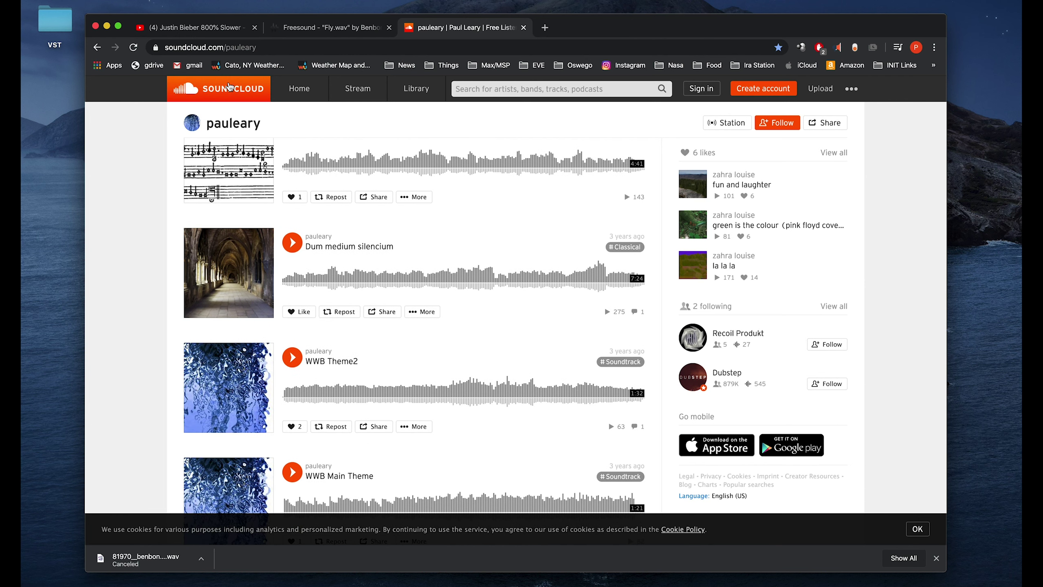
pyautogui.doubleClick(233, 50)
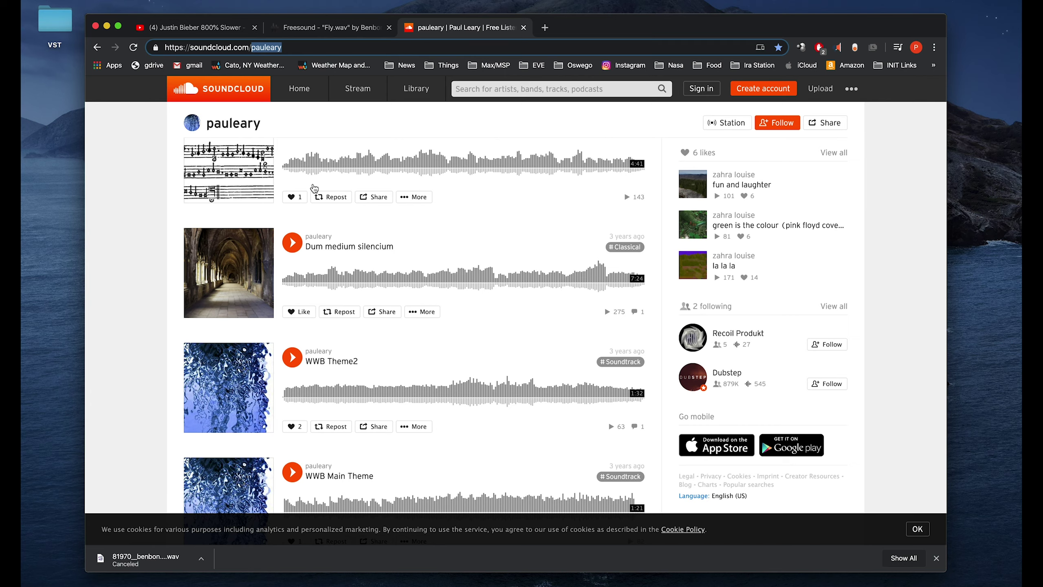
pyautogui.scroll(-8, 127, 406)
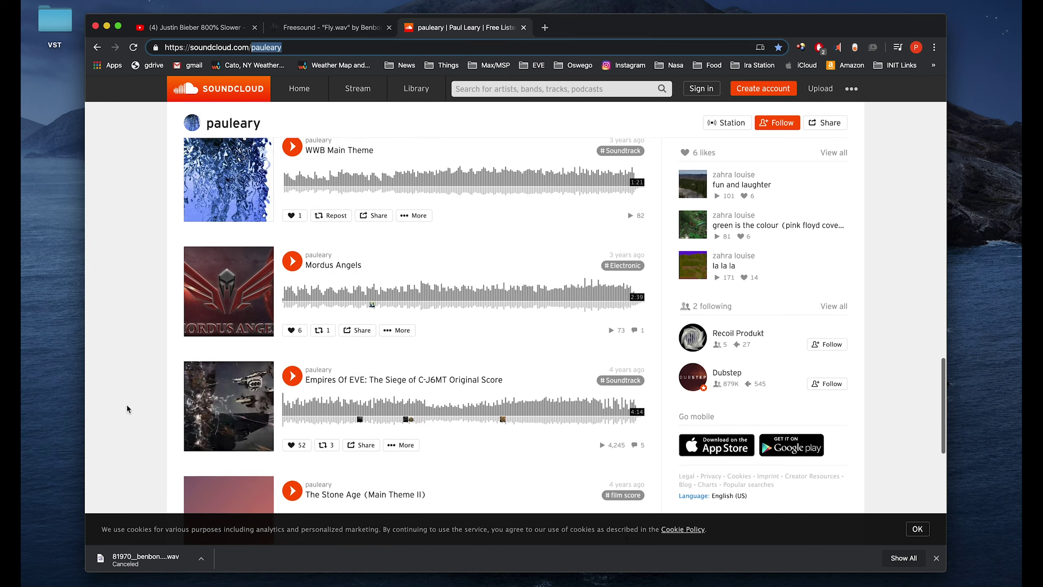
pyautogui.scroll(-5, 127, 405)
pyautogui.scroll(-4, 126, 394)
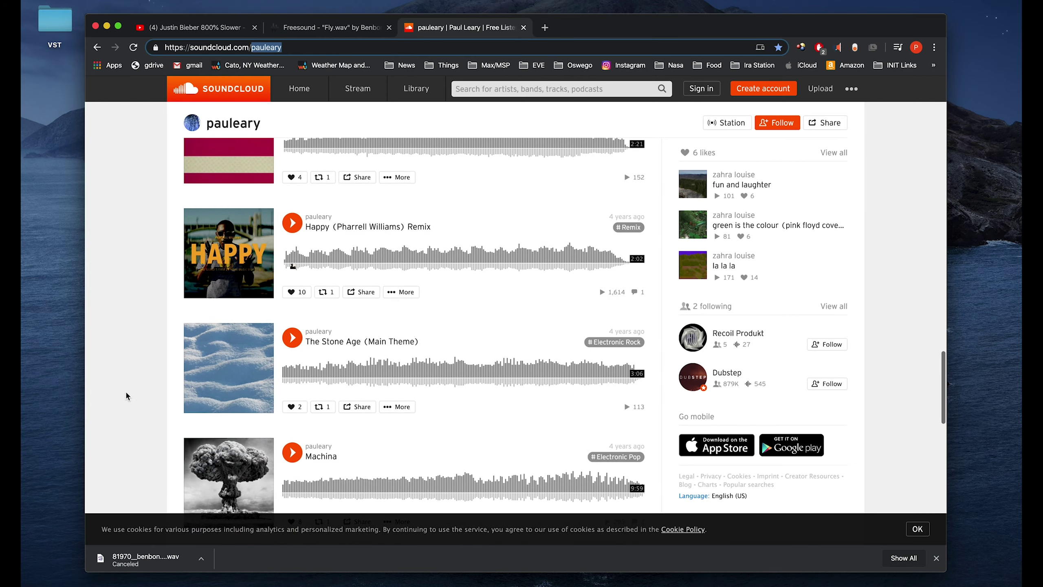
pyautogui.click(160, 256)
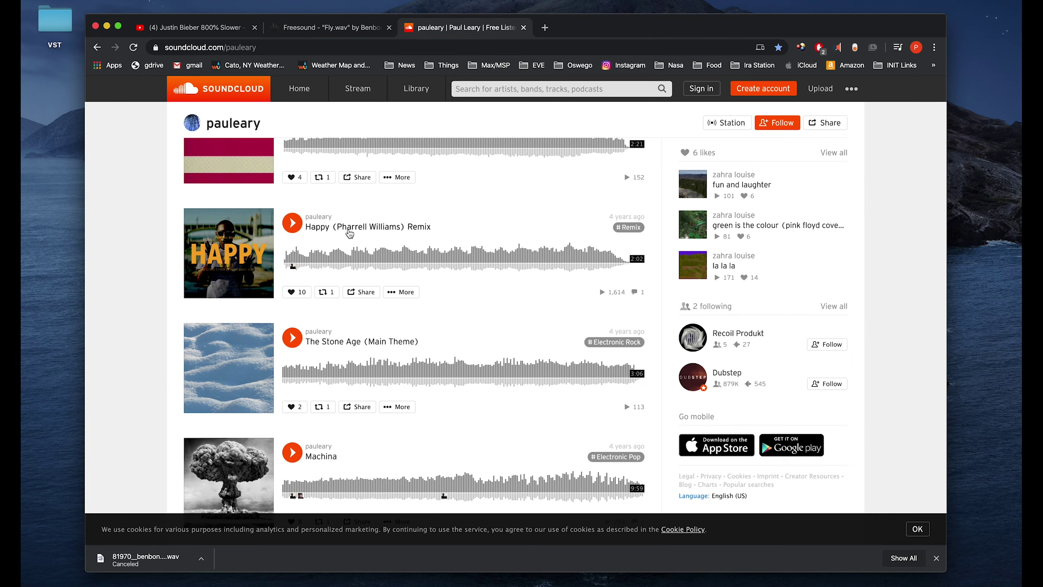
# Open the 'Happy (Pharrell Williams) Remix' track page, play it, and lower the volume.
pyautogui.click(350, 232)
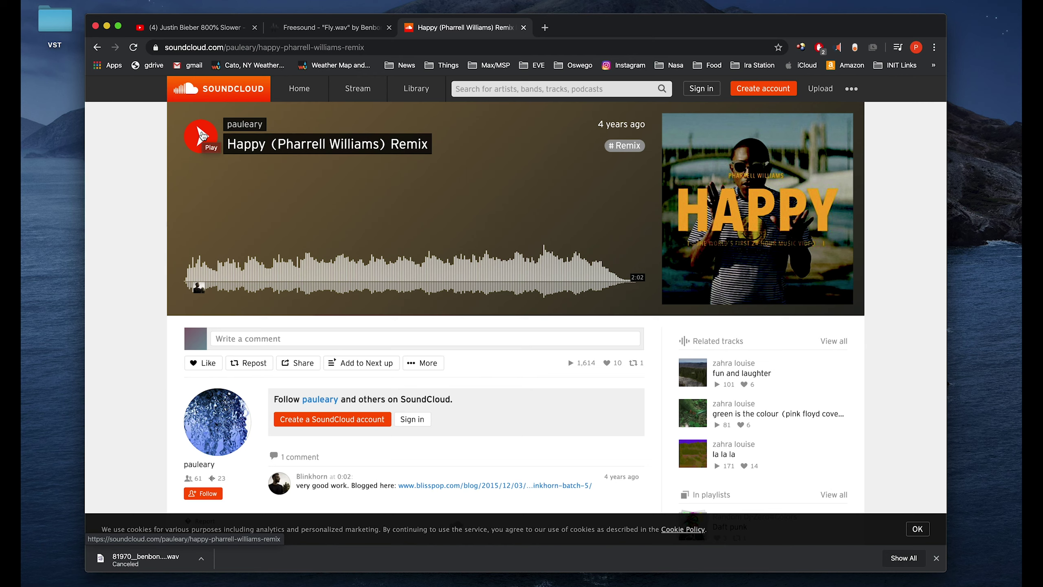
pyautogui.click(201, 135)
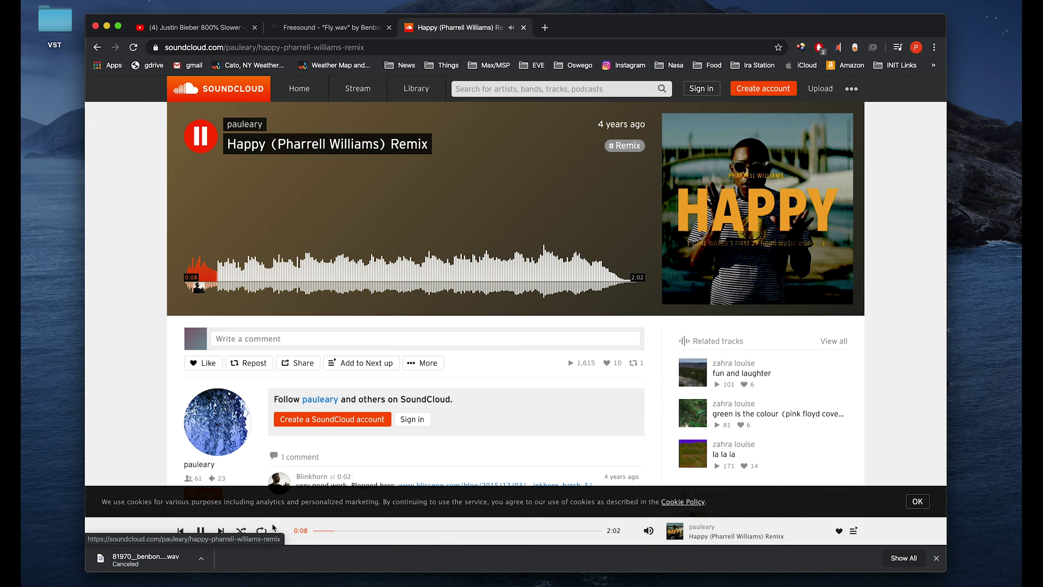
pyautogui.moveTo(648, 532)
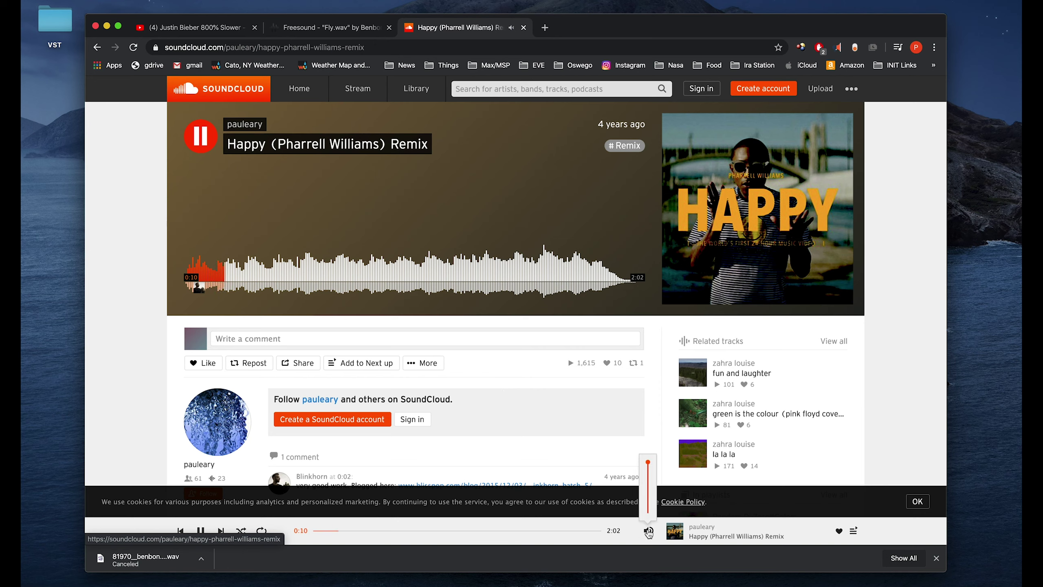
pyautogui.moveTo(648, 466); pyautogui.dragTo(649, 475)
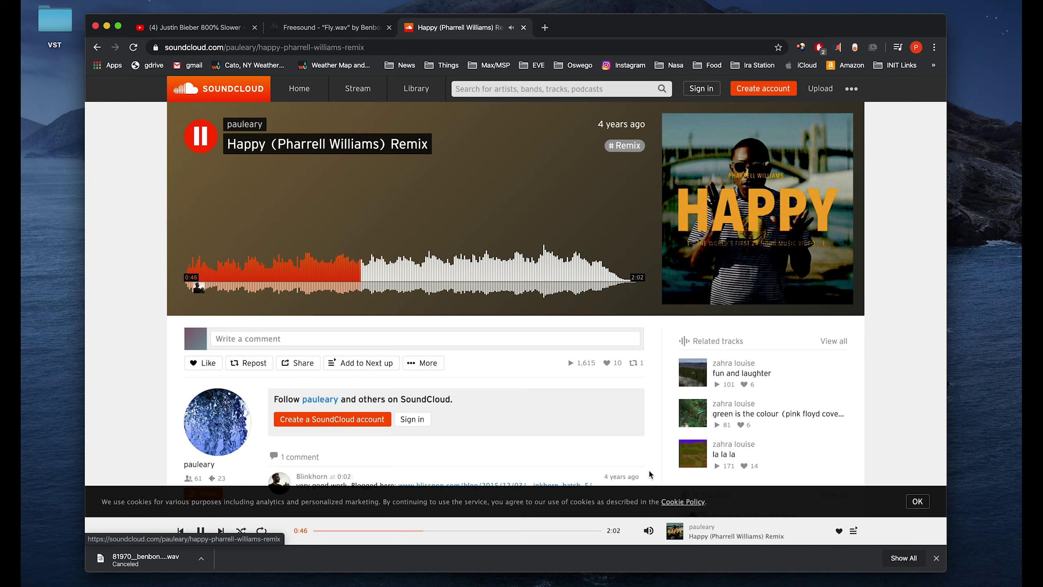
# Pause the Happy remix at 0:49 and dismiss the cookie notice.
pyautogui.click(206, 135)
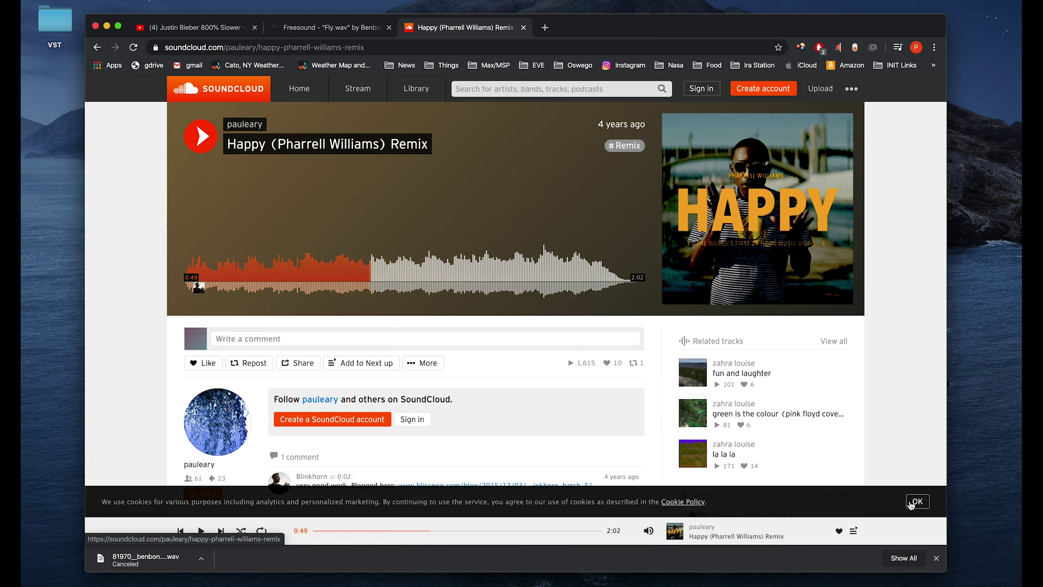
pyautogui.click(917, 501)
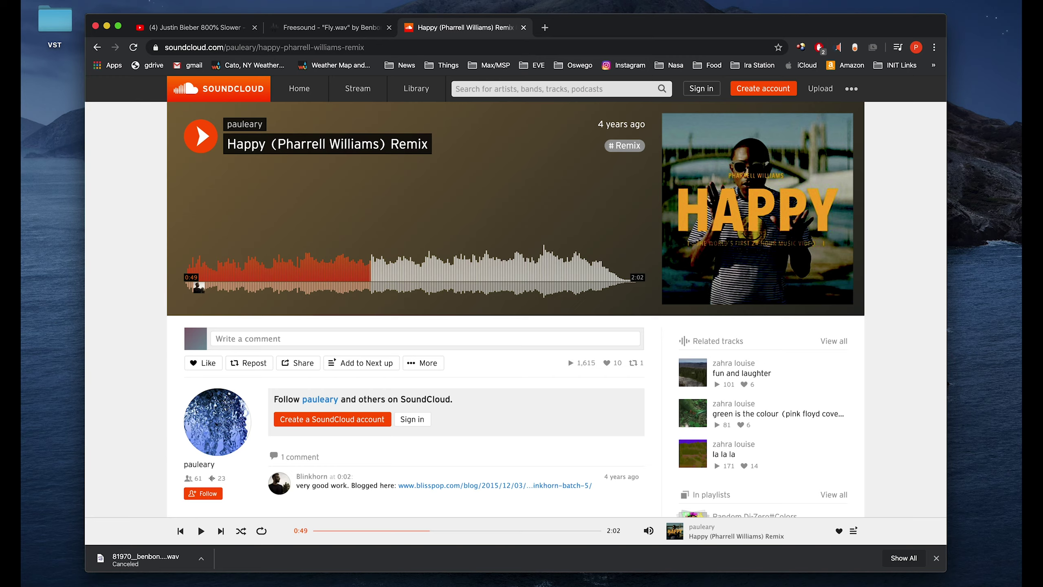
# Return to the patch, select a stretch of voice 1's waveform, and test-play it, leaving voice 1 stopped.
pyautogui.press('super+Tab')
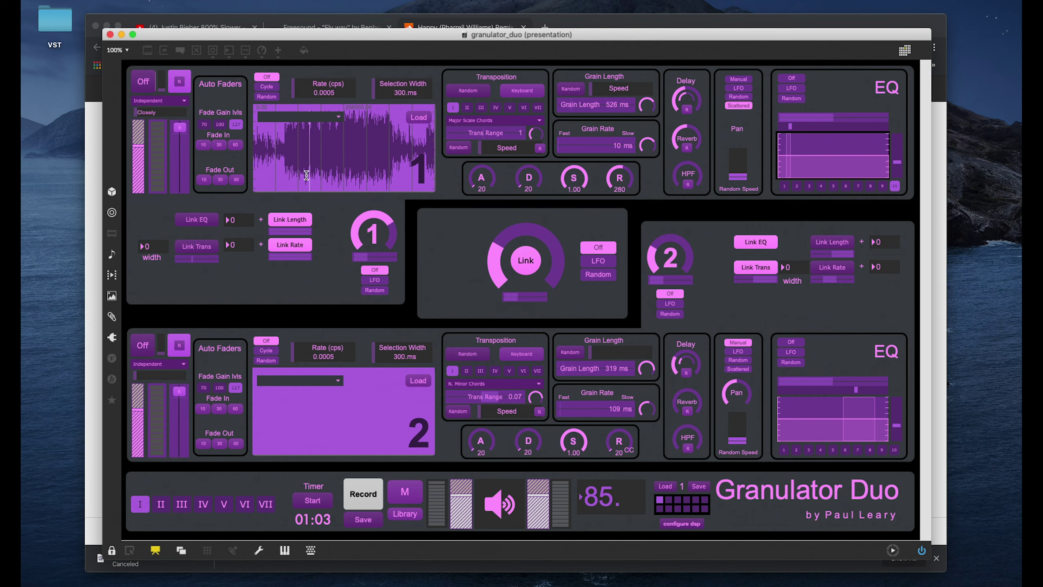
pyautogui.moveTo(307, 158); pyautogui.dragTo(341, 156)
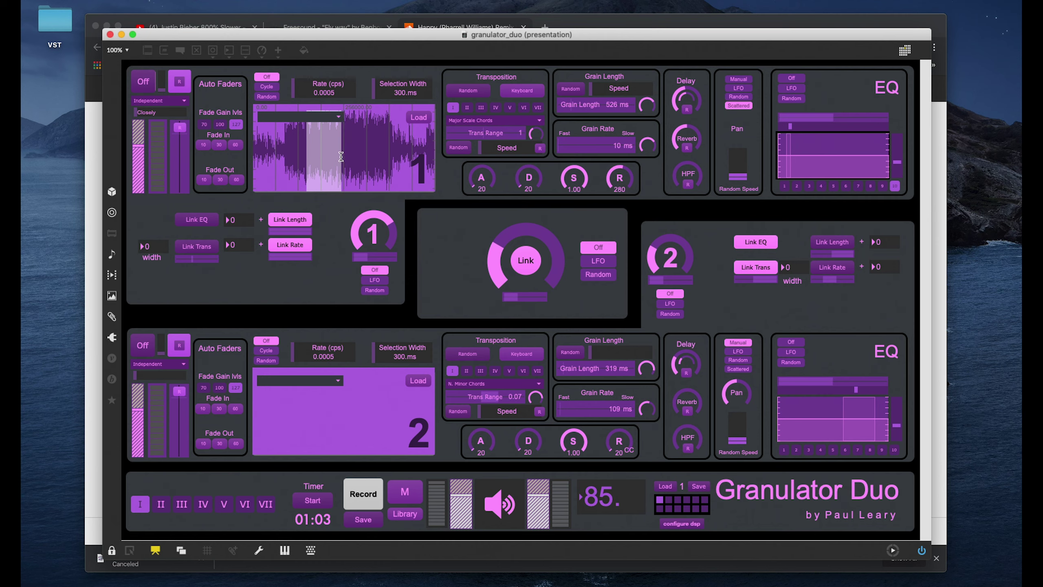
pyautogui.click(142, 80)
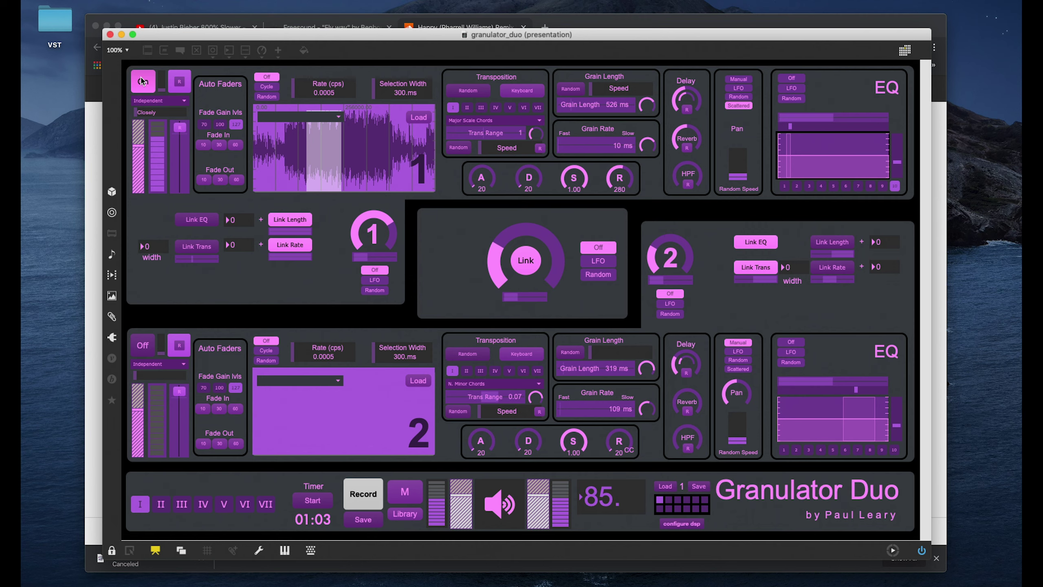
pyautogui.click(142, 80)
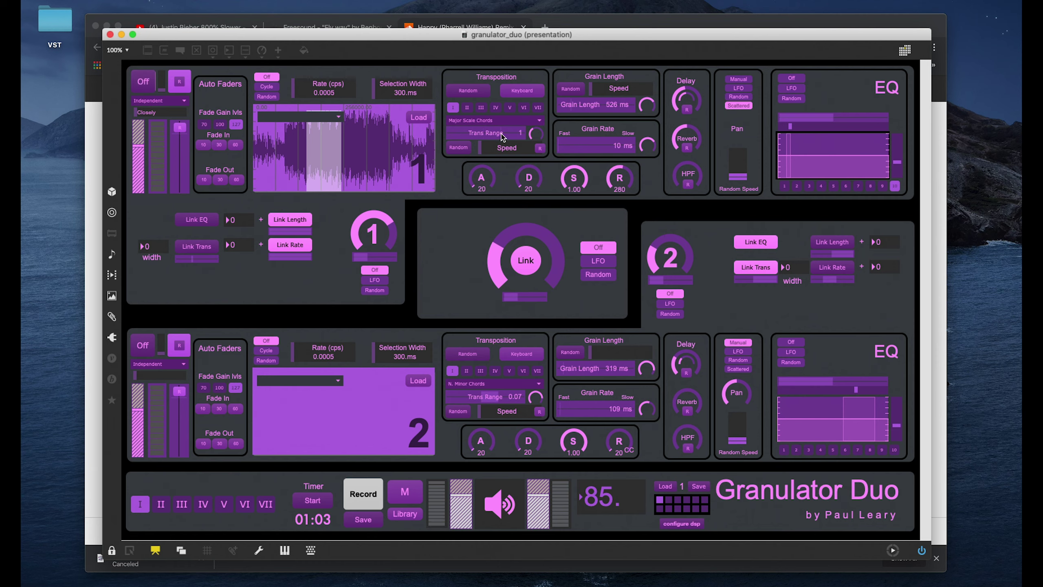
pyautogui.click(145, 84)
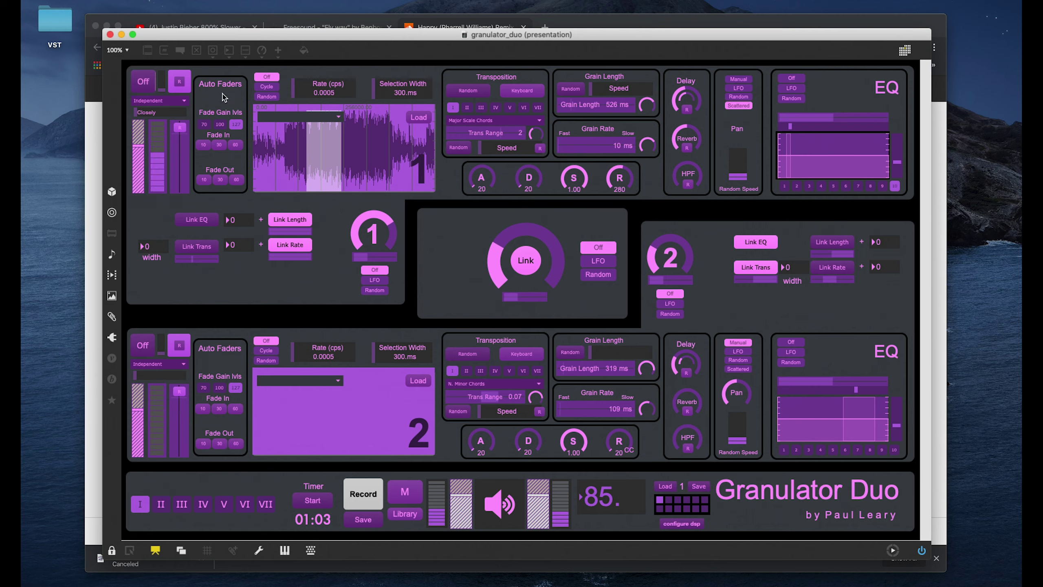
pyautogui.click(149, 82)
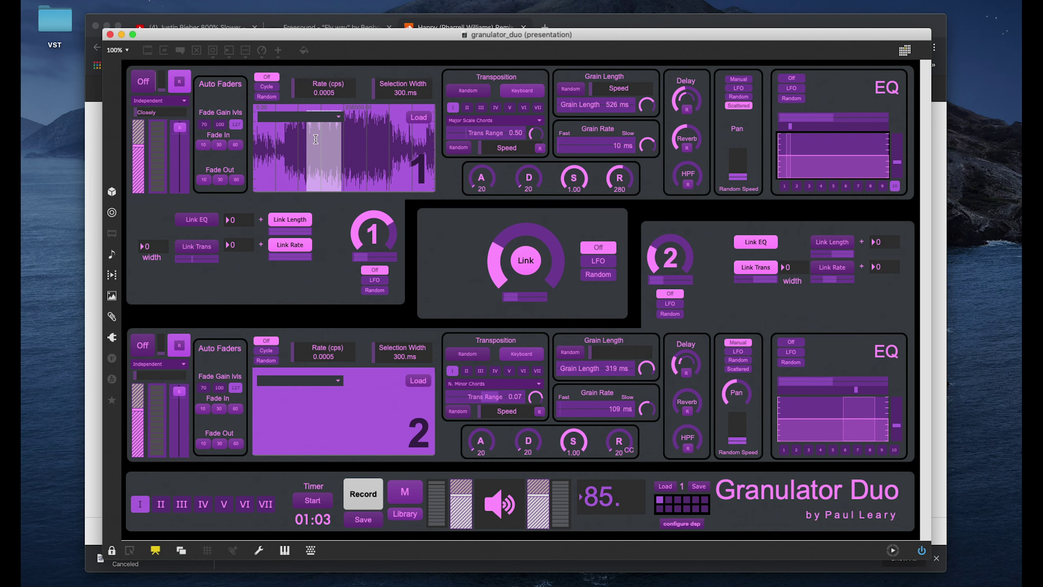
# Set voice 1 to Cycle mode with a 100 ms selection width and a rate of about 0.12 cps.
pyautogui.click(266, 87)
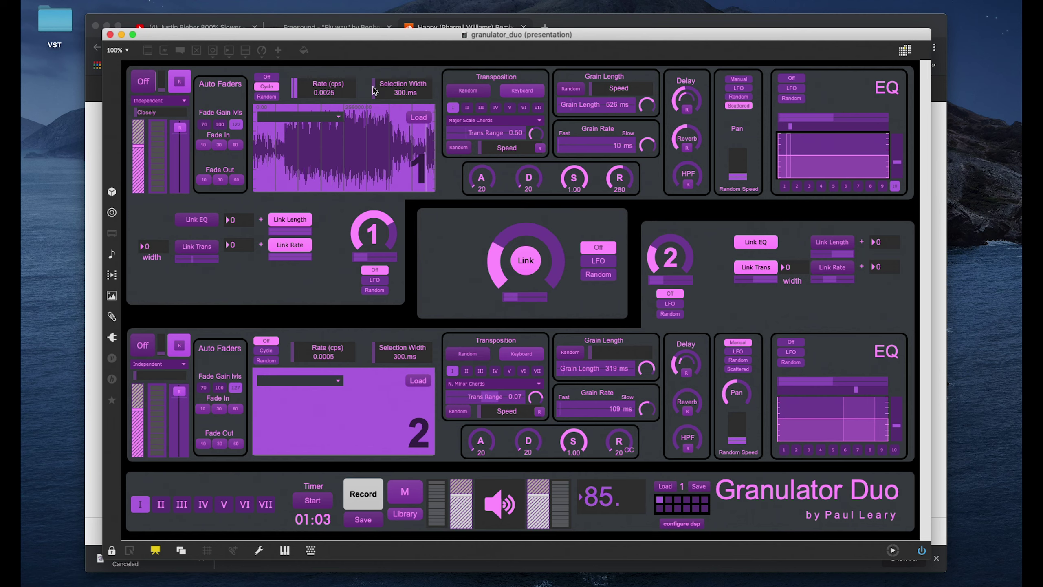
pyautogui.moveTo(374, 90); pyautogui.dragTo(381, 95)
pyautogui.moveTo(374, 88); pyautogui.dragTo(374, 71)
pyautogui.moveTo(296, 90); pyautogui.dragTo(295, 75)
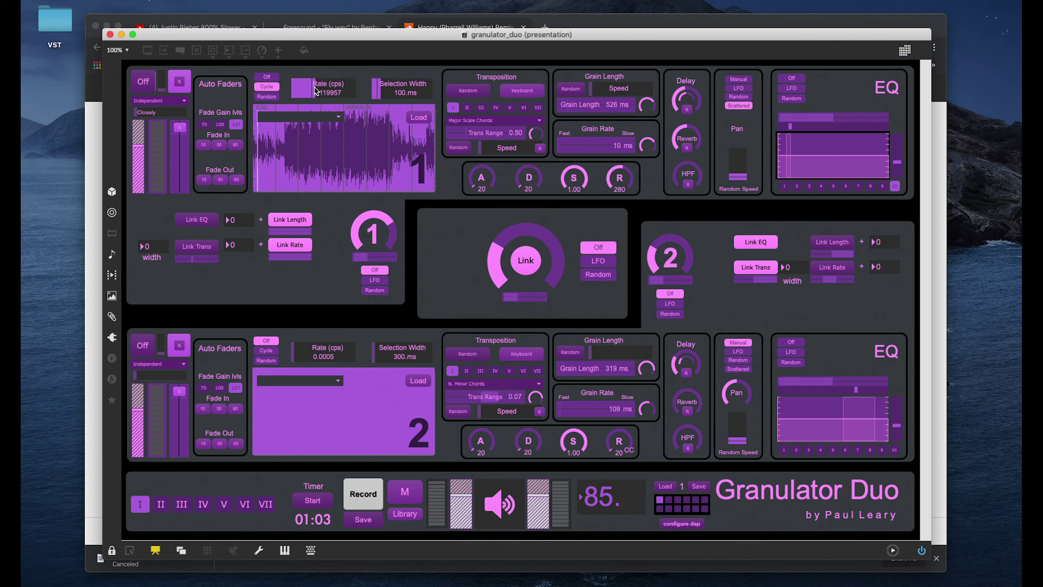
# Drop voice 1's rate to 0.000294 cps, start it, set Trans Range to 1, and raise its gain slightly.
pyautogui.moveTo(315, 90); pyautogui.dragTo(316, 83)
pyautogui.moveTo(315, 83); pyautogui.dragTo(316, 91)
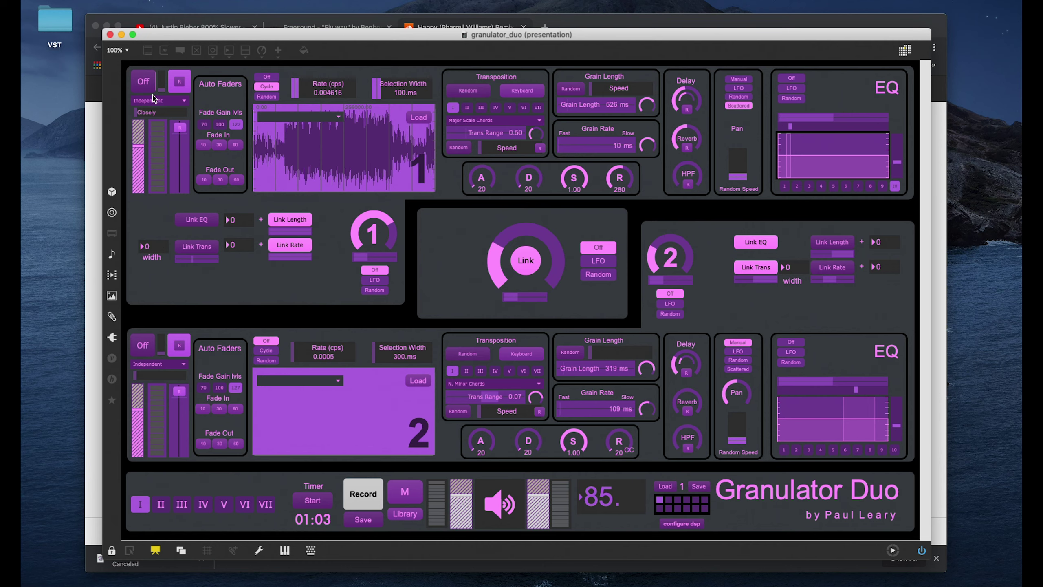
pyautogui.click(143, 83)
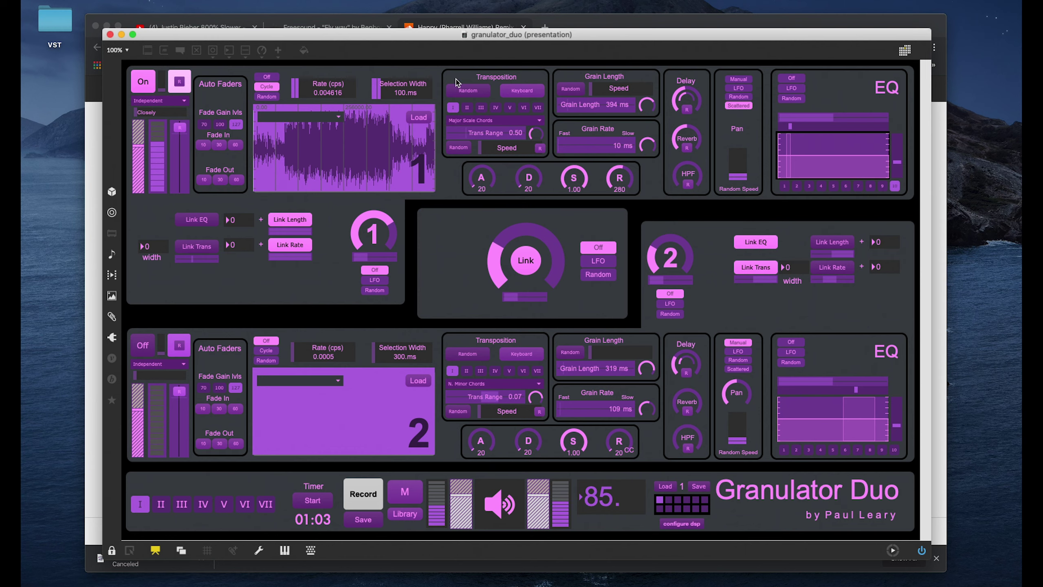
pyautogui.moveTo(488, 137); pyautogui.dragTo(482, 135)
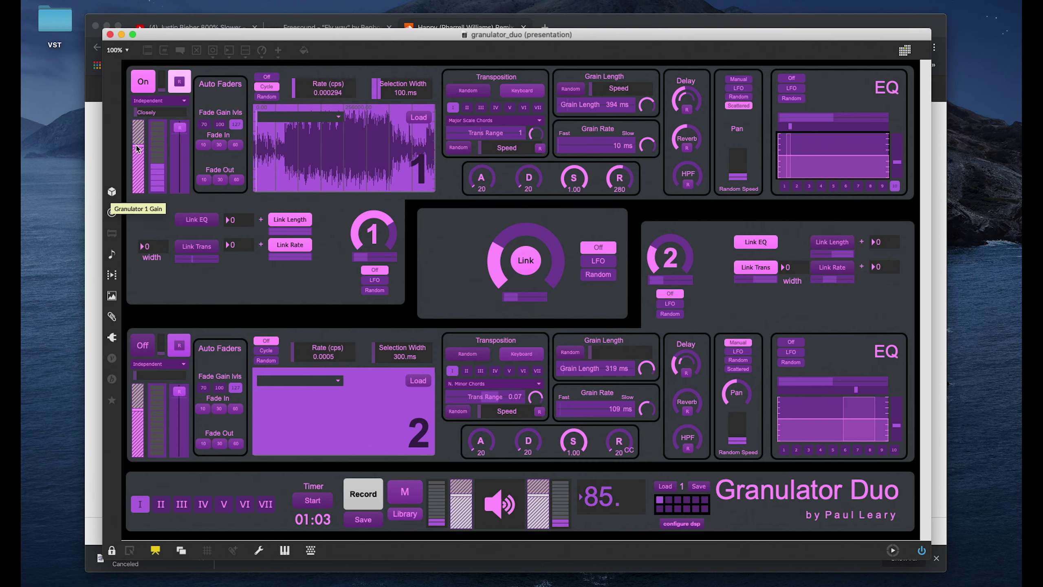
pyautogui.moveTo(137, 148); pyautogui.dragTo(138, 141)
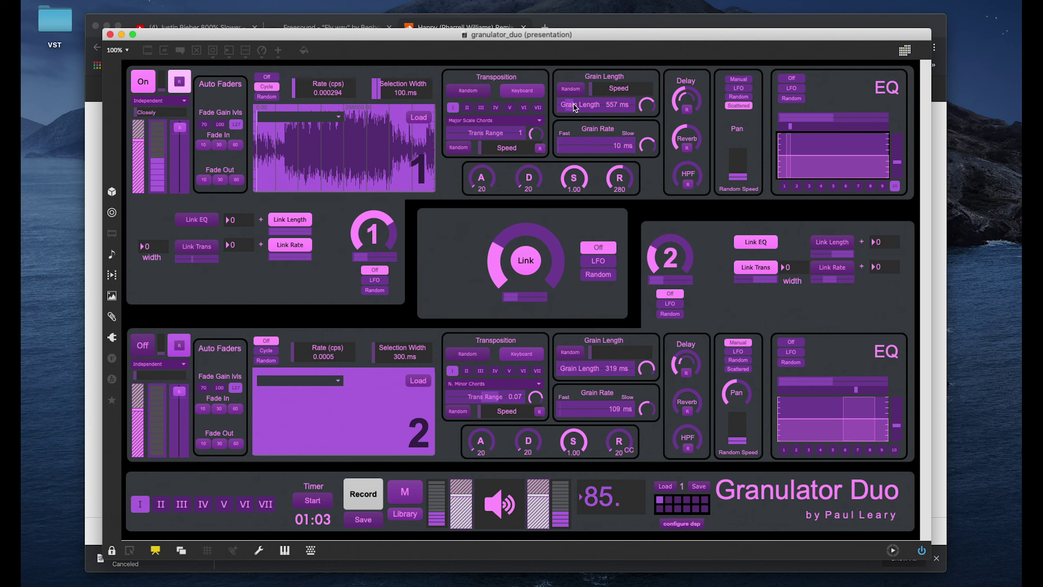
# Lengthen voice 1's grains, then stop and restart voice 1 playback.
pyautogui.moveTo(574, 108); pyautogui.dragTo(576, 105)
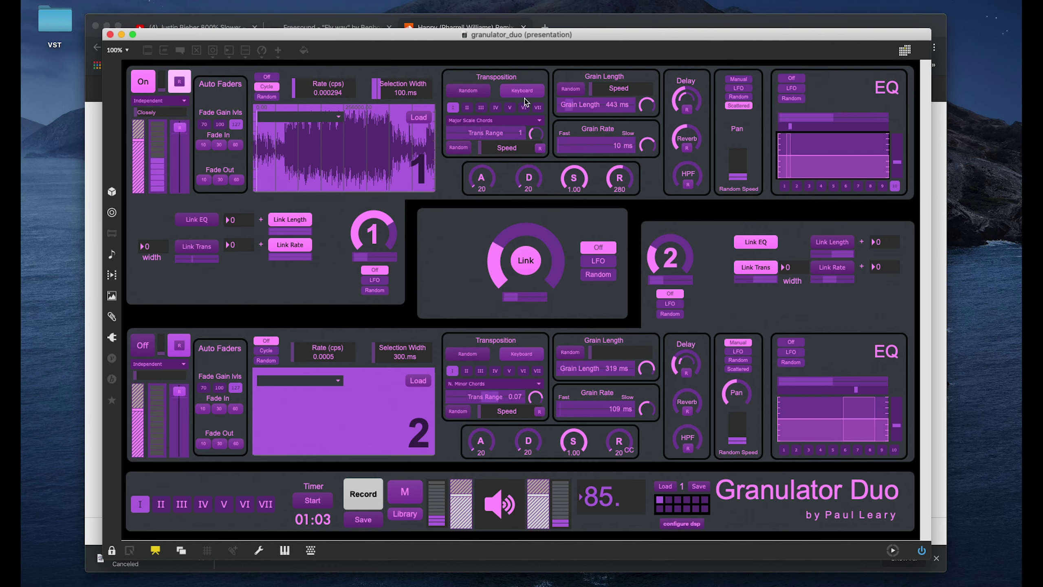
pyautogui.click(144, 84)
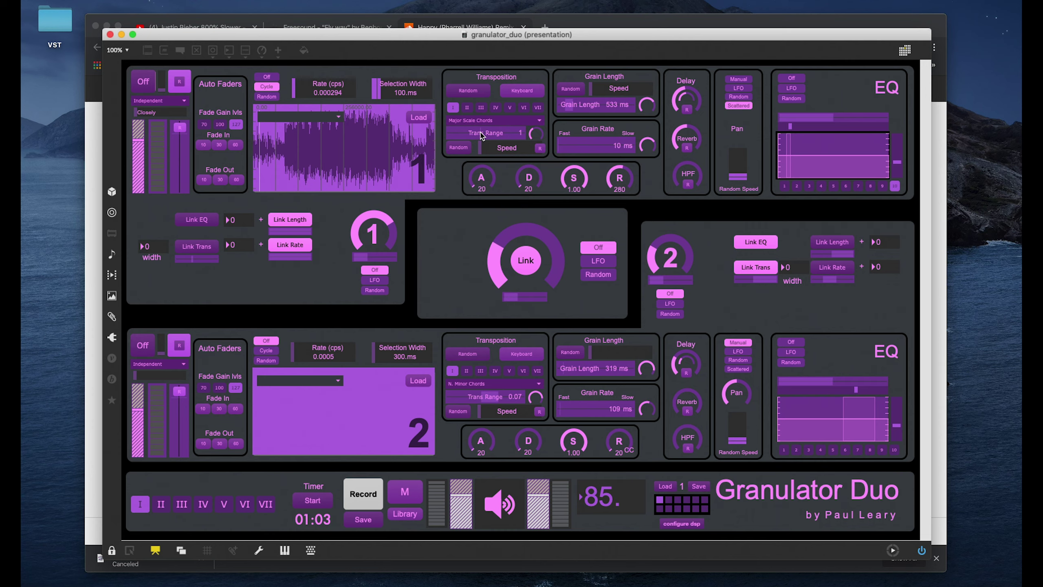
pyautogui.click(142, 83)
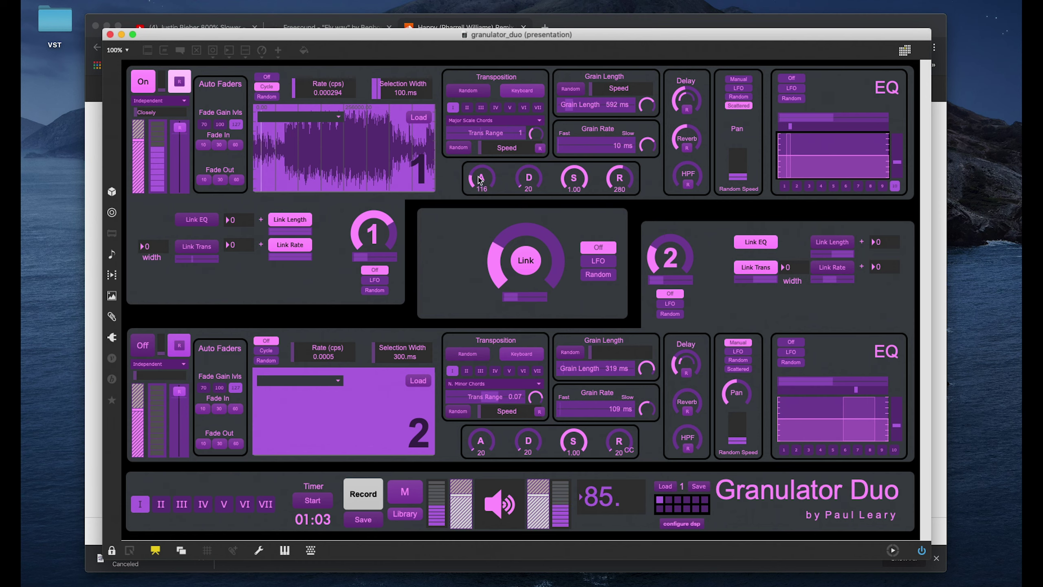
# Toggle voice 1 on and off several times, leaving it stopped with attack at 116.
pyautogui.click(141, 82)
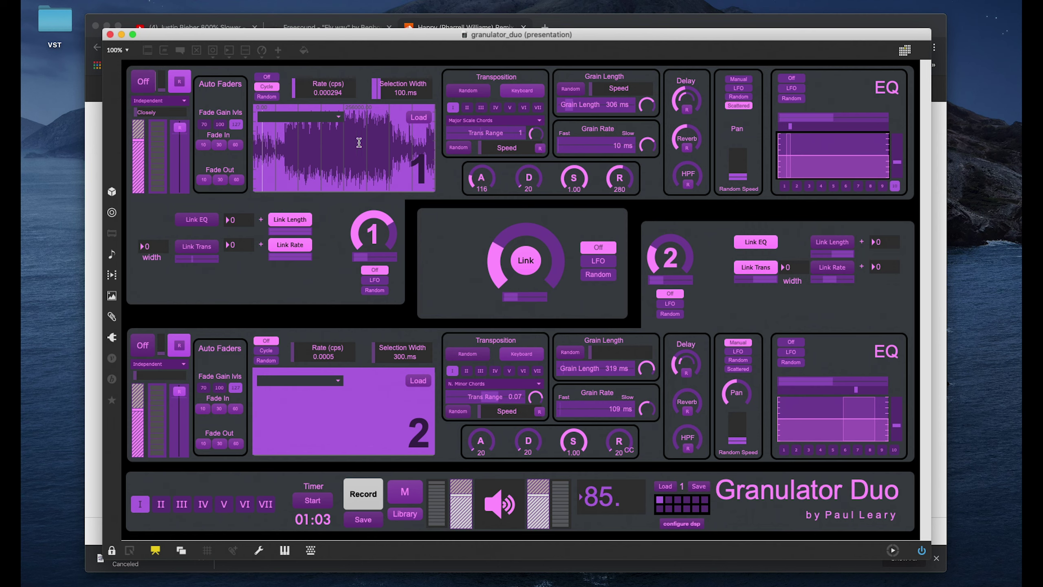
pyautogui.click(143, 82)
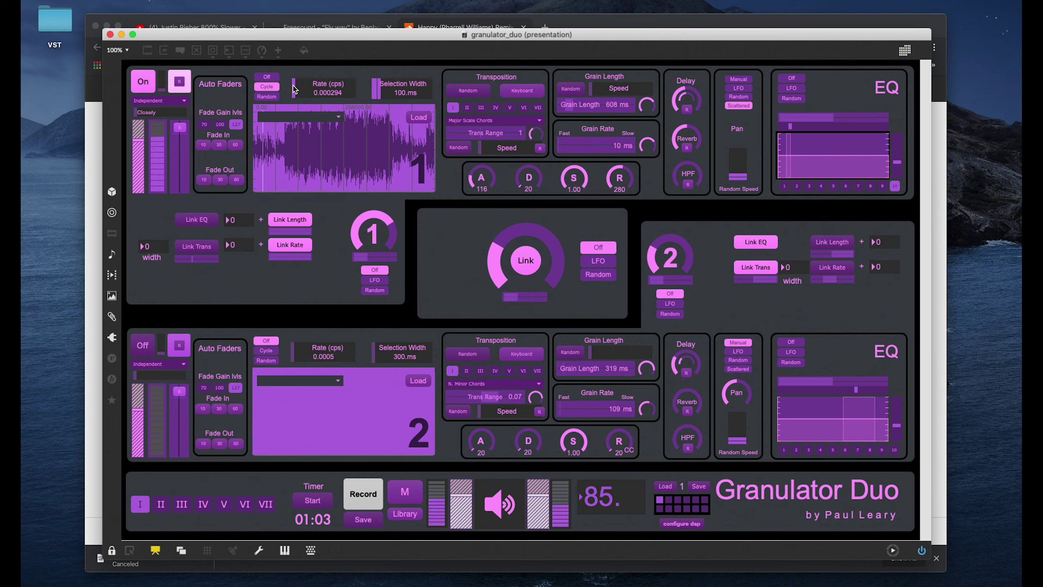
pyautogui.click(140, 78)
pyautogui.click(140, 78)
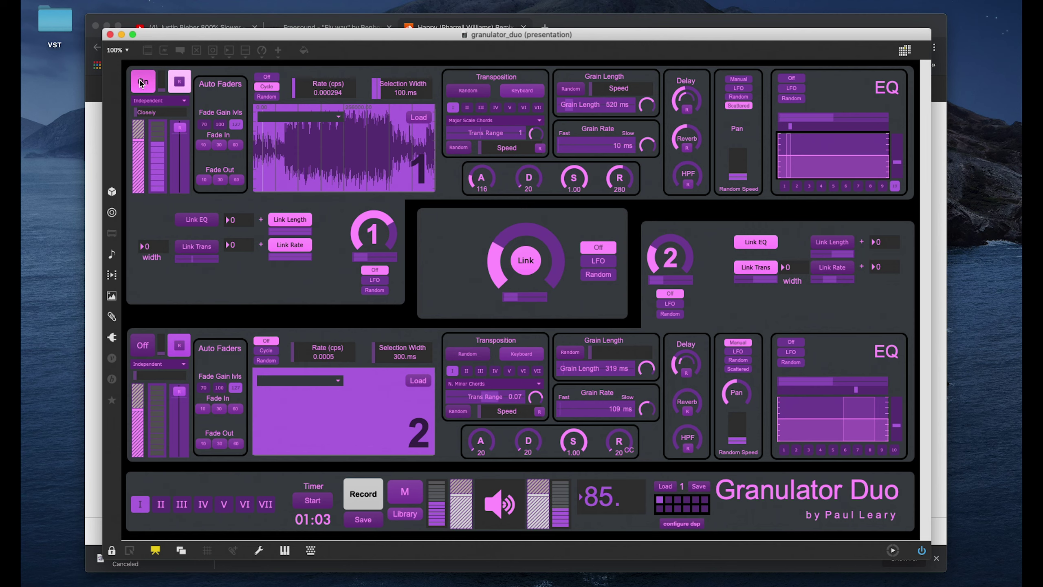
pyautogui.click(139, 83)
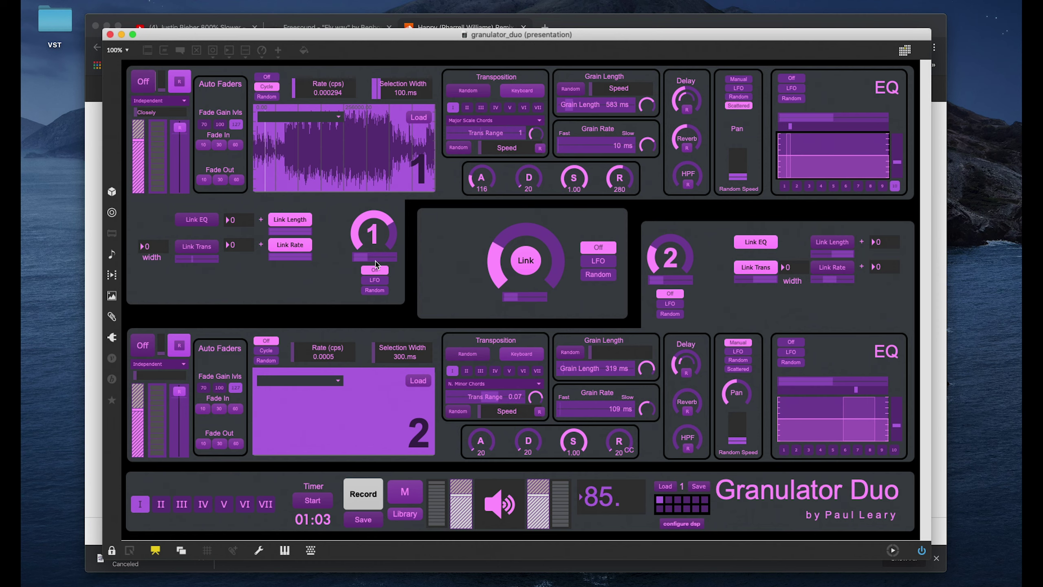
# Put knob 1 on LFO with a wider swing and faster Osc. Rate, sweeping grain rate to about 123 ms.
pyautogui.click(374, 281)
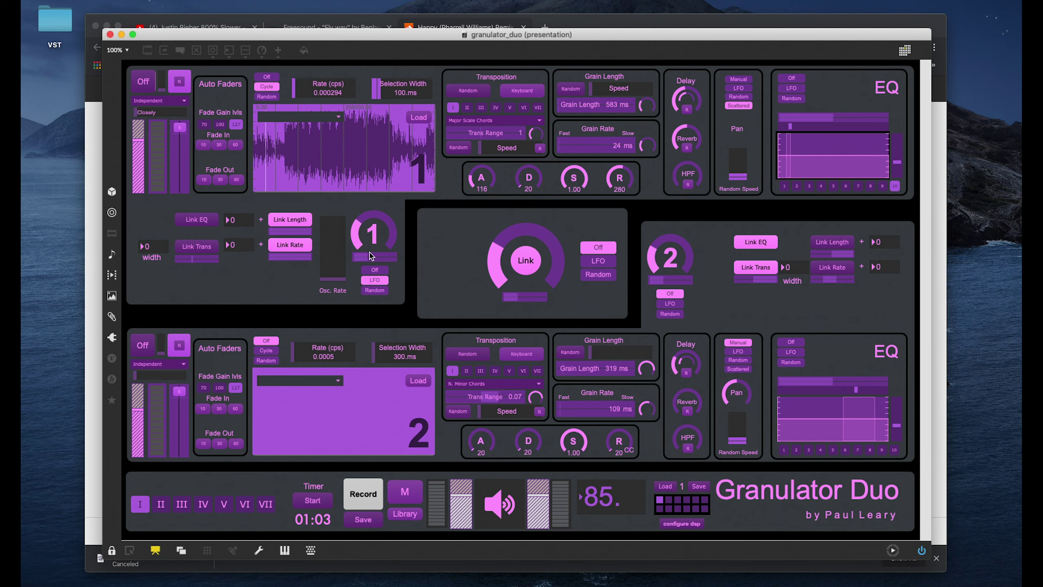
pyautogui.moveTo(356, 261); pyautogui.dragTo(396, 263)
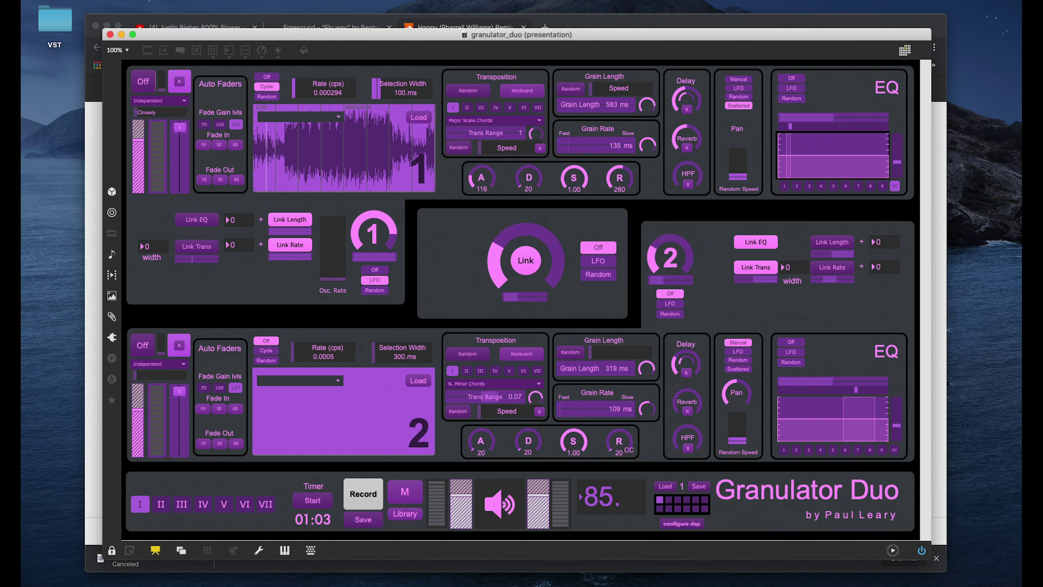
pyautogui.moveTo(332, 280); pyautogui.dragTo(332, 270)
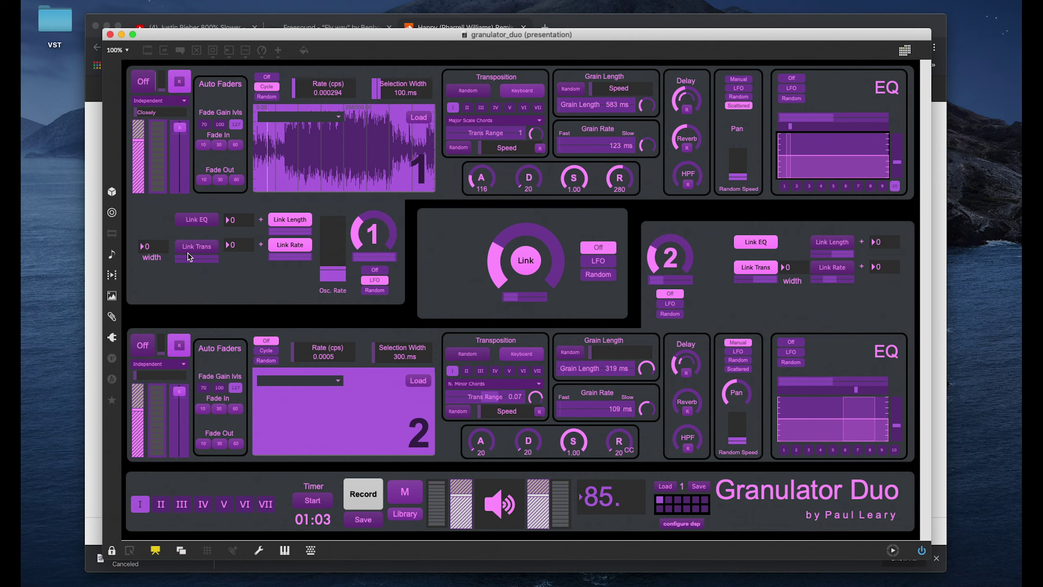
# Enable Link Trans, start voice 1, and set its transposition to Random Freq.
pyautogui.click(198, 249)
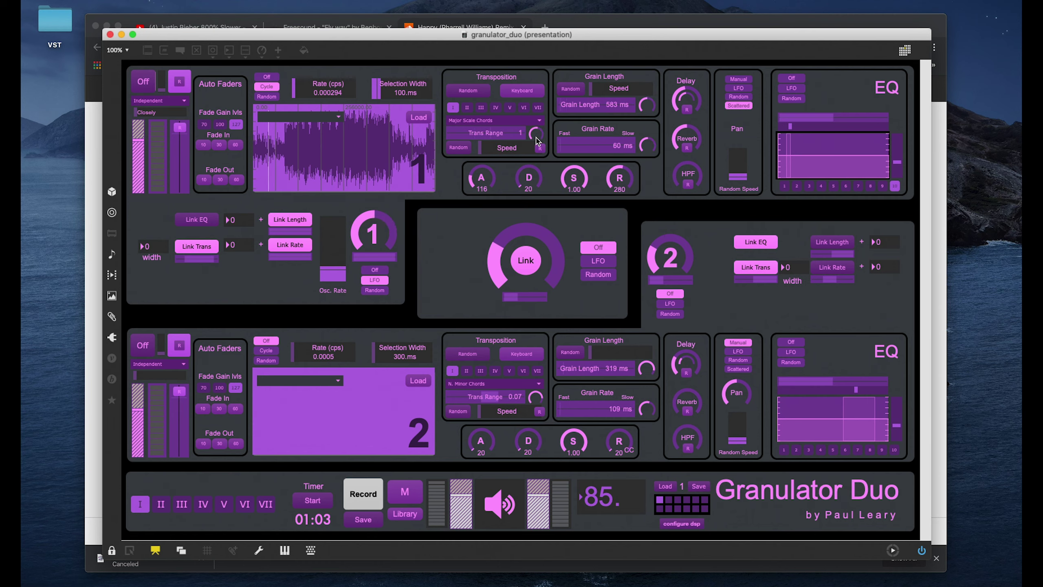
pyautogui.click(148, 84)
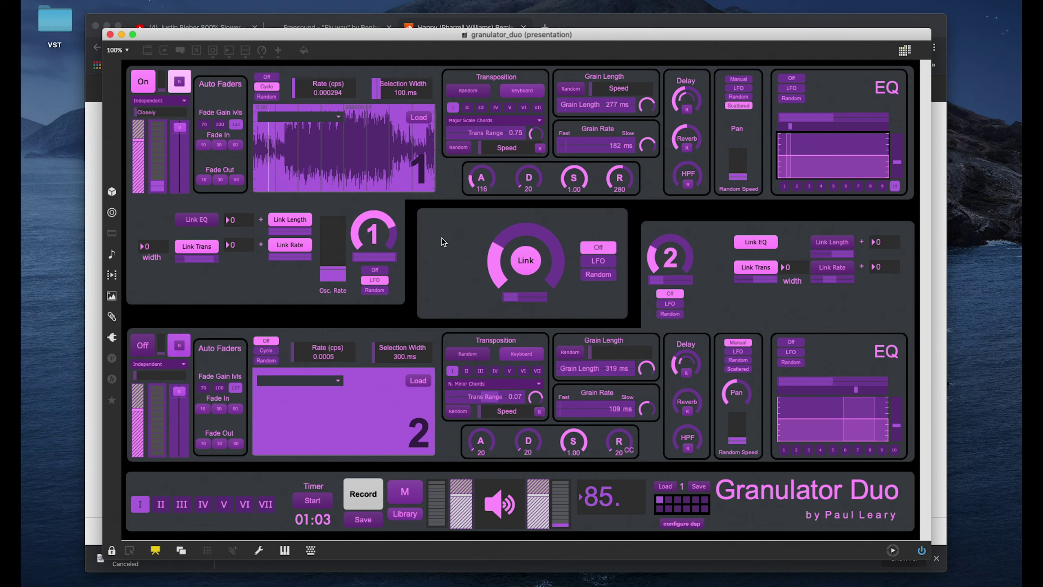
pyautogui.click(480, 120)
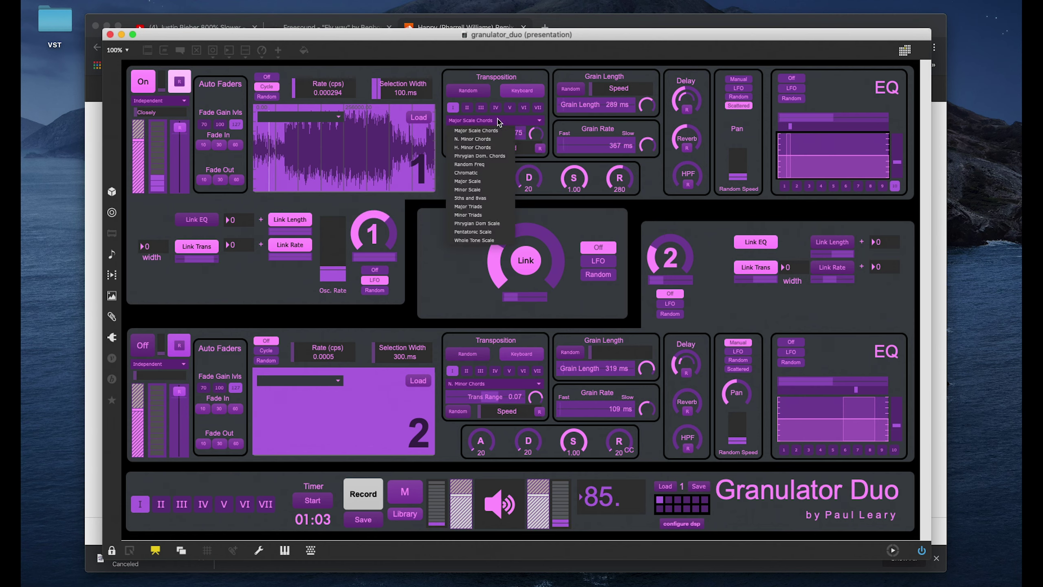
pyautogui.click(492, 164)
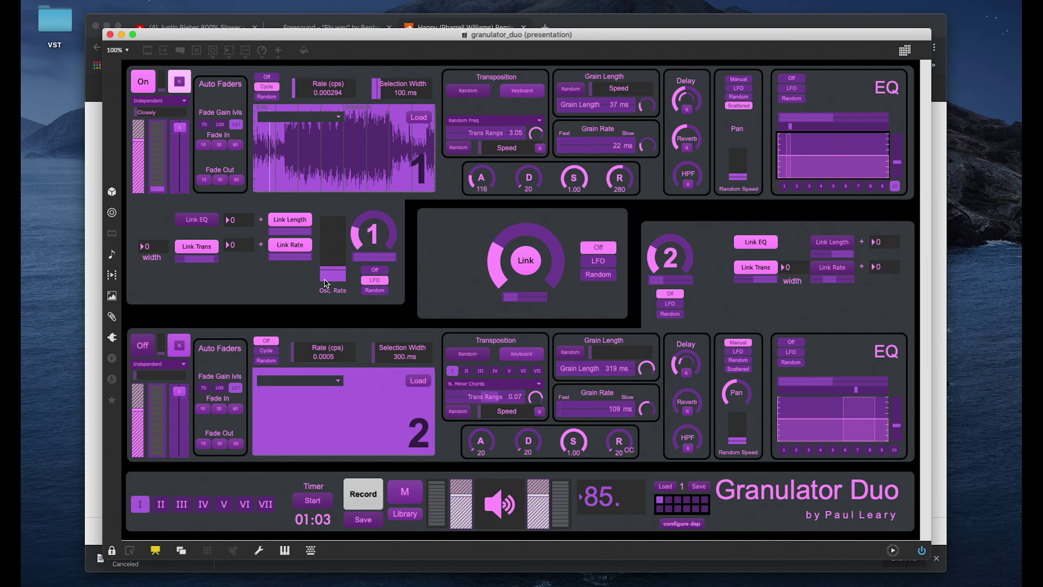
# Enable Link EQ on voice 1, widen its EQ range, and select EQ band 2.
pyautogui.click(190, 222)
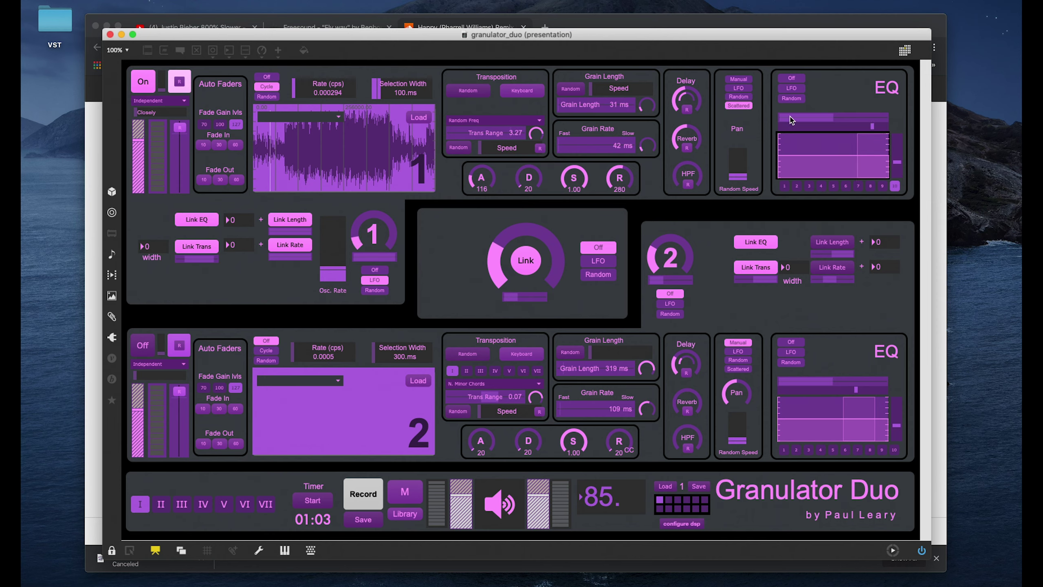
pyautogui.moveTo(791, 118); pyautogui.dragTo(867, 125)
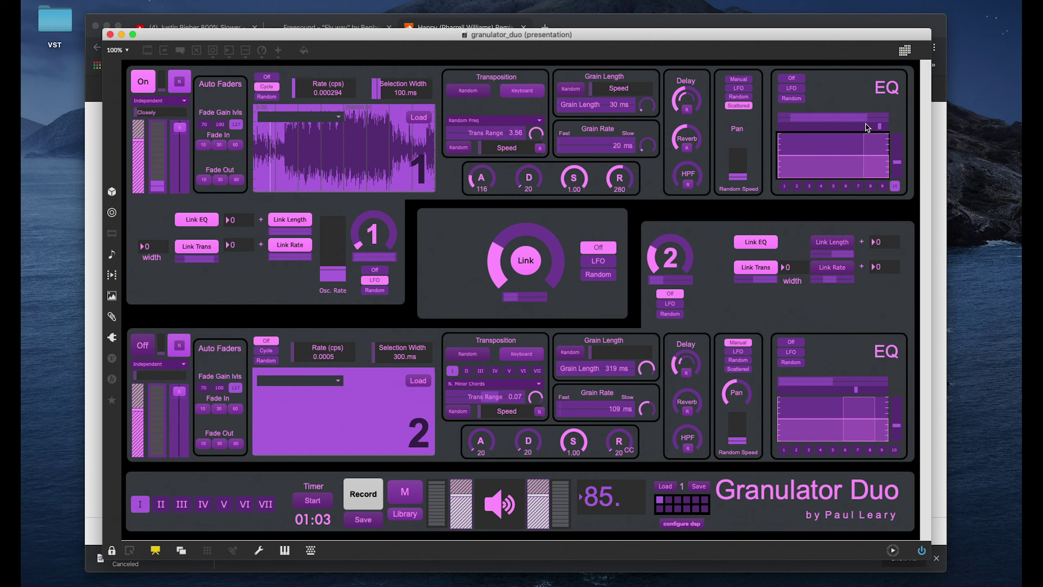
pyautogui.click(797, 186)
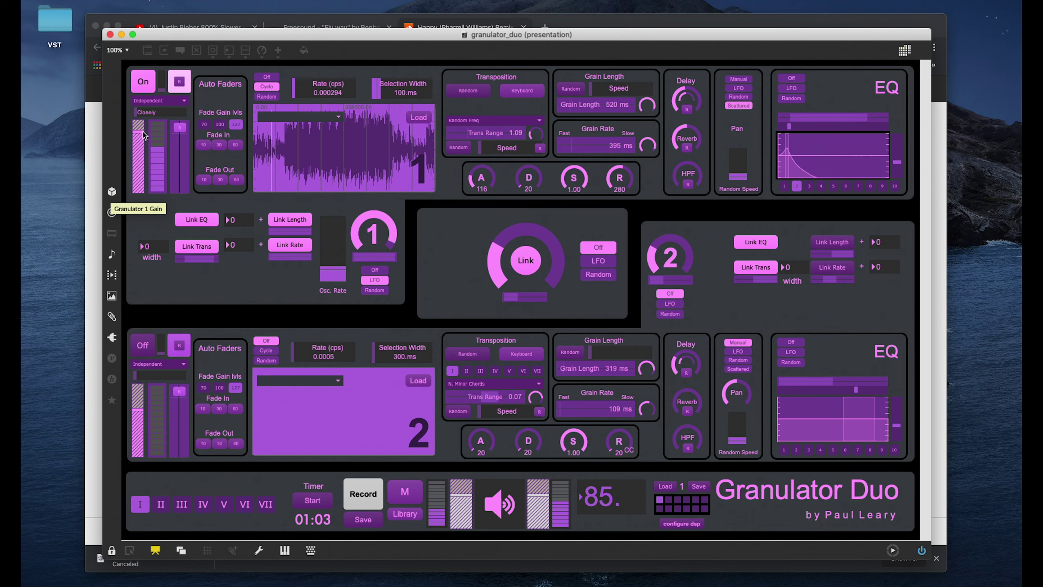
# Stop voice 1, set its modulation Off, and try the Link panel's LFO and Random modes with faster speed.
pyautogui.click(140, 82)
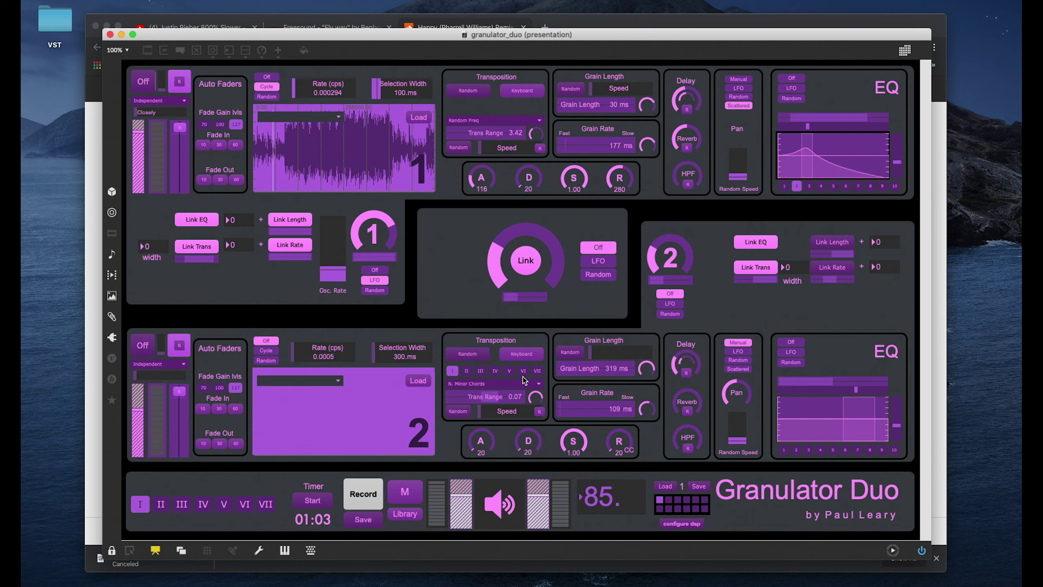
pyautogui.click(524, 258)
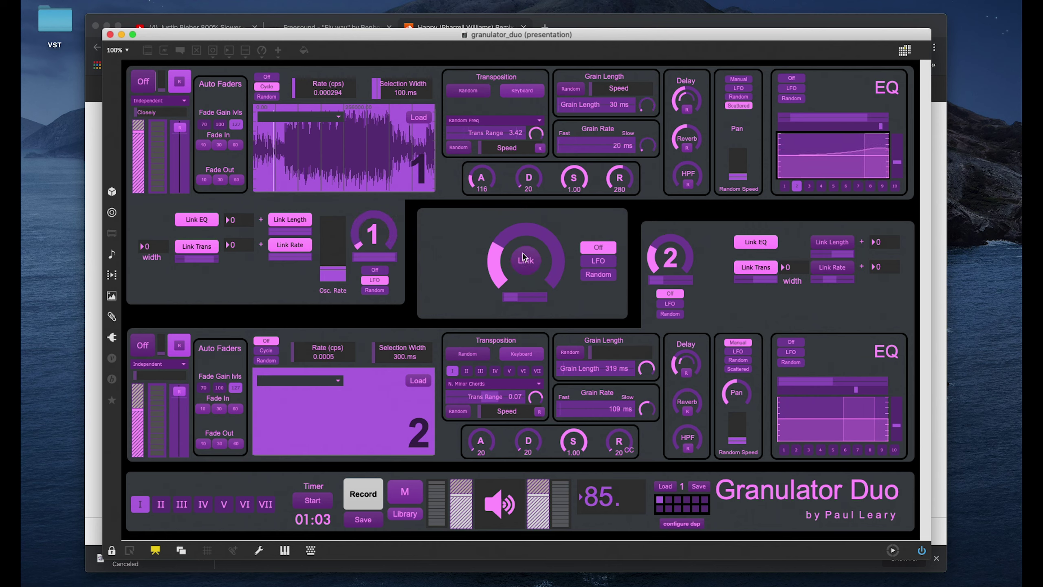
pyautogui.click(375, 271)
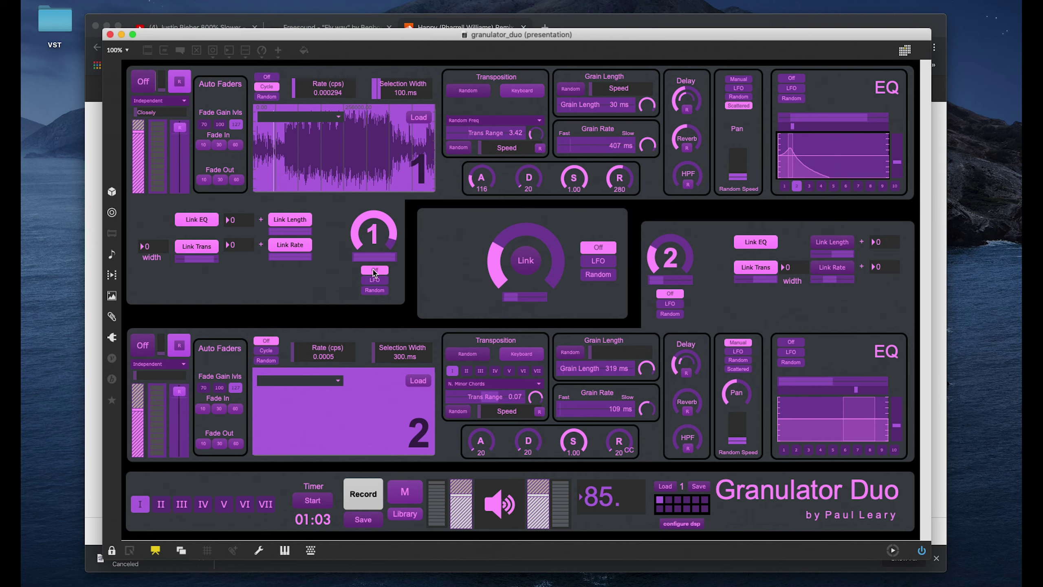
pyautogui.click(598, 263)
pyautogui.click(519, 262)
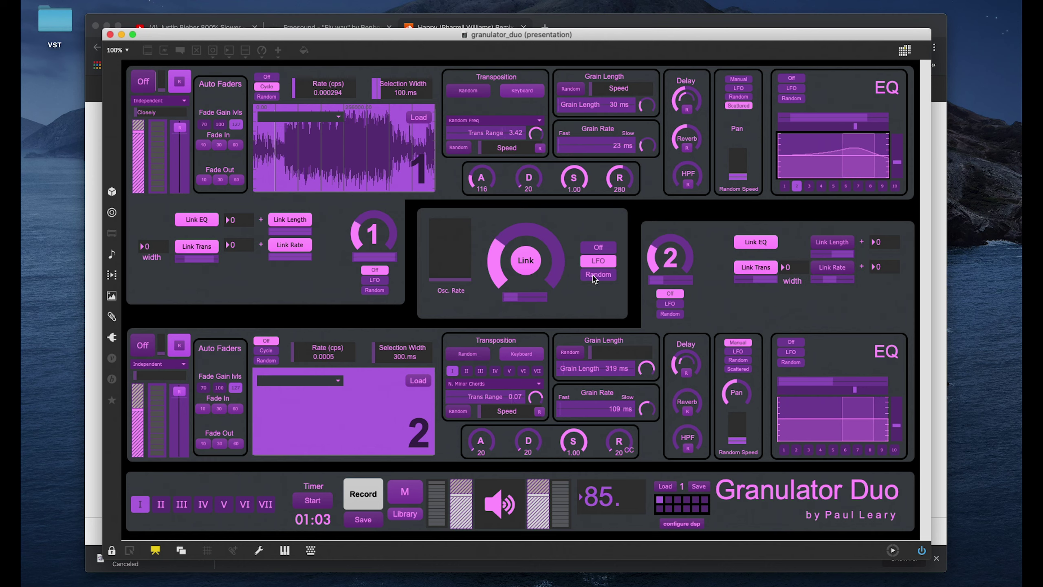
pyautogui.click(594, 276)
pyautogui.click(537, 298)
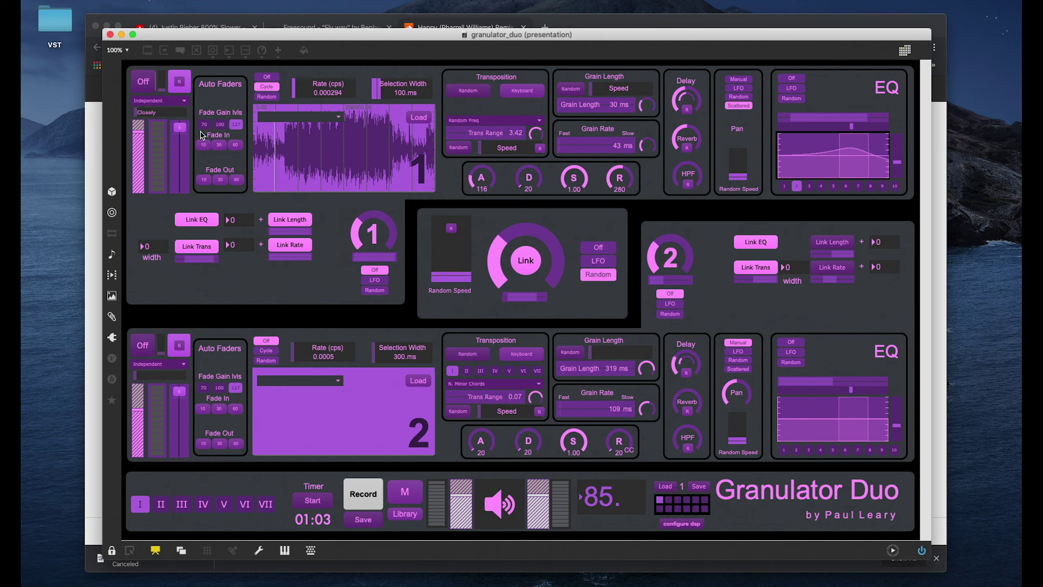
# Switch voices 1 and 2 on, raise voice 1's random speed, and set Link modulation to Off.
pyautogui.click(138, 84)
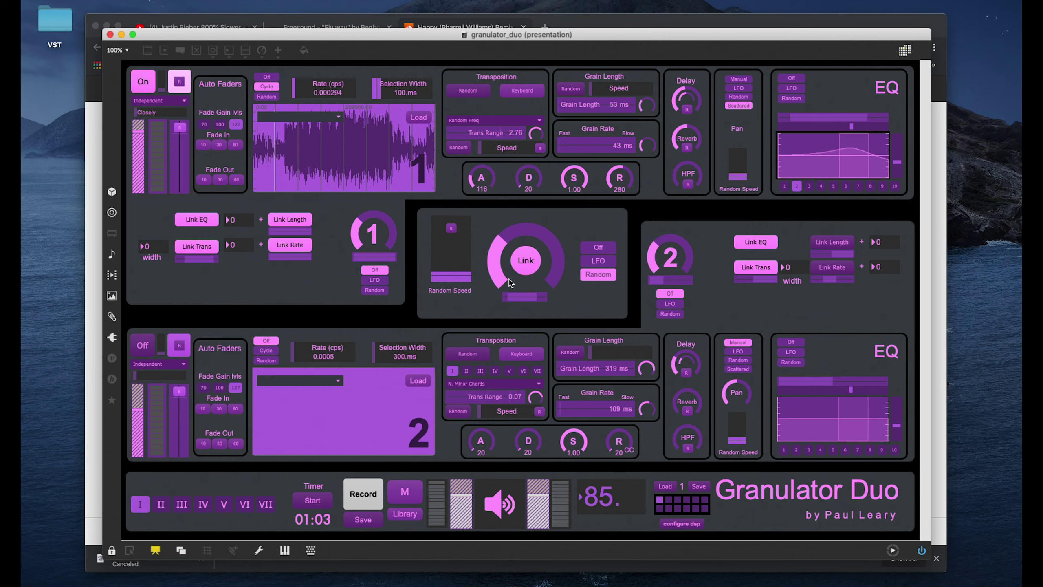
pyautogui.moveTo(459, 275)
pyautogui.mouseDown()
pyautogui.moveTo(459, 230)
pyautogui.moveTo(459, 277)
pyautogui.mouseUp()
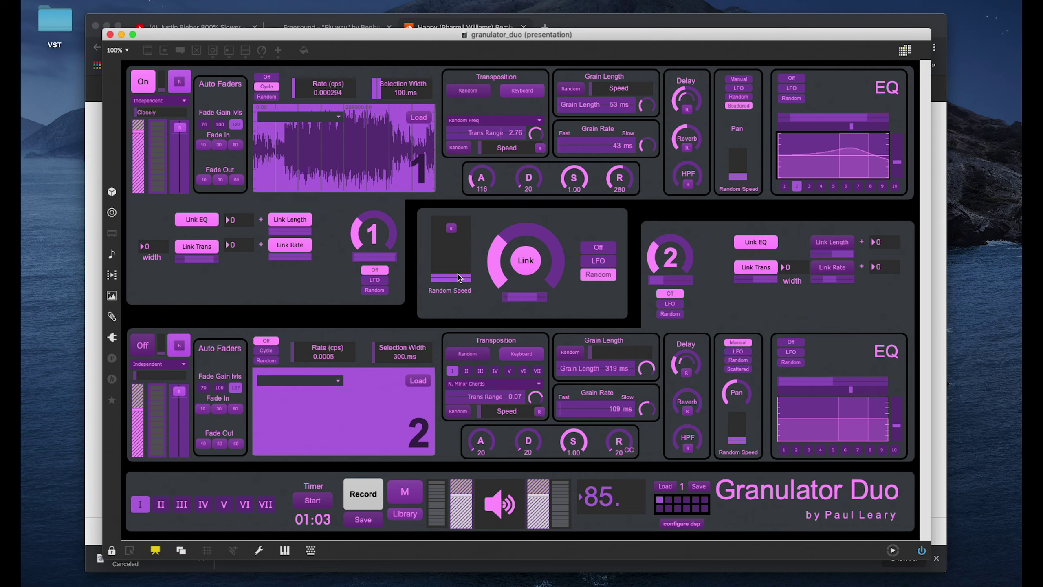
pyautogui.click(144, 354)
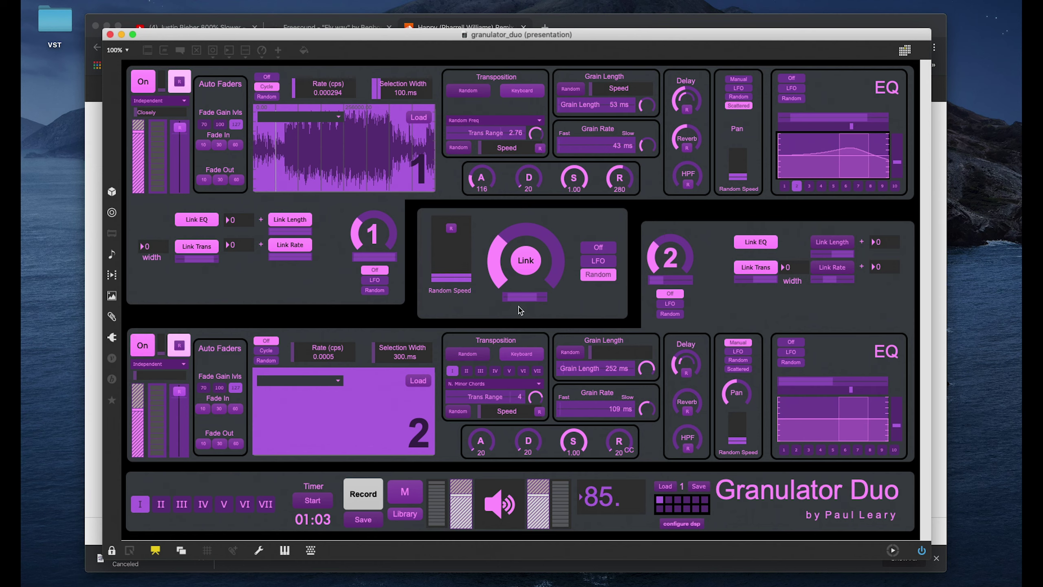
pyautogui.click(597, 261)
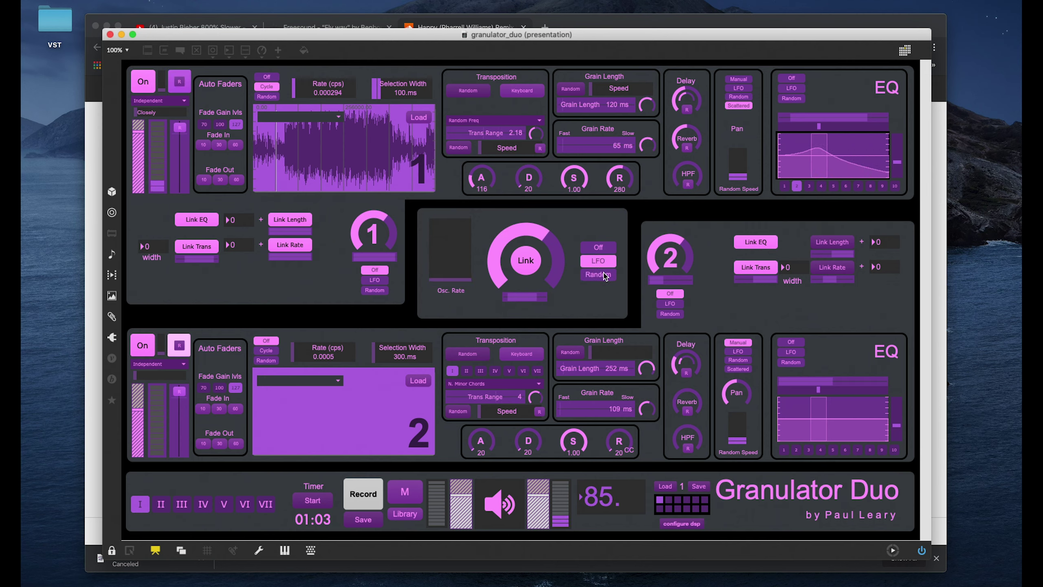
pyautogui.click(597, 247)
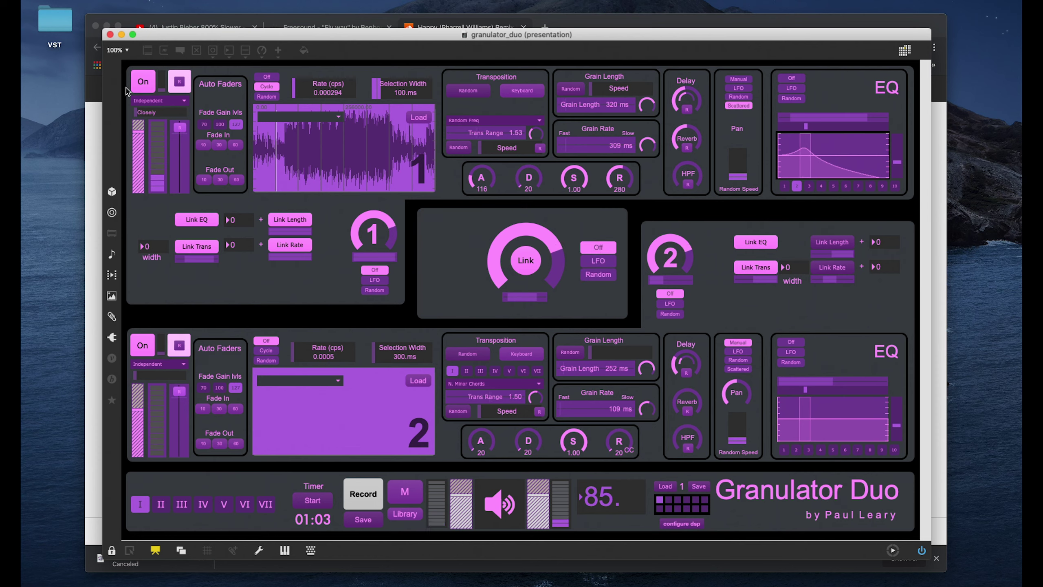
# Switch voice 1 off so voice 2 plays alone.
pyautogui.click(140, 83)
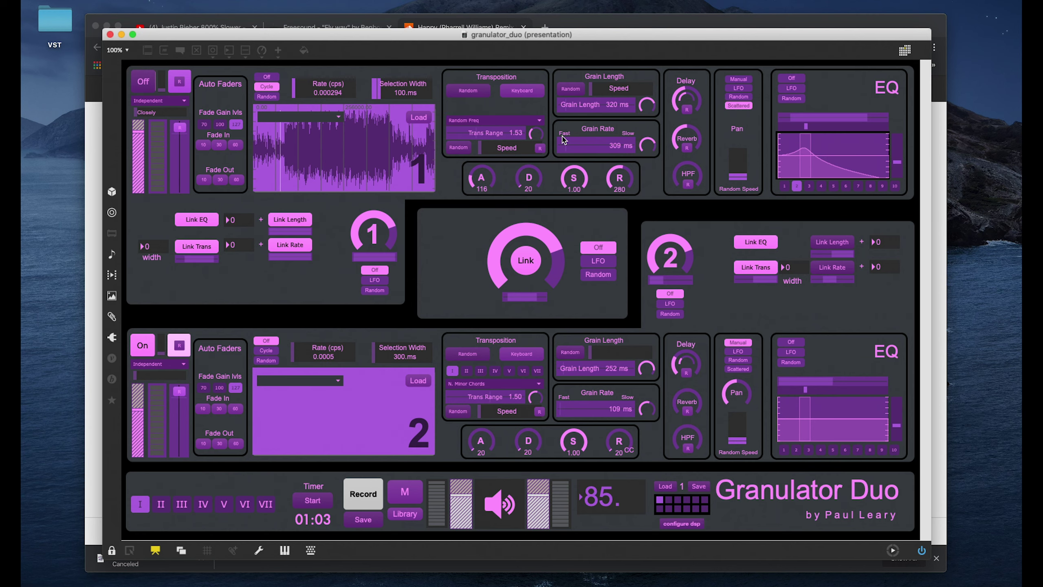
# Save the recording output as granulatorSample on the Desktop in AIFF audio format.
pyautogui.click(363, 519)
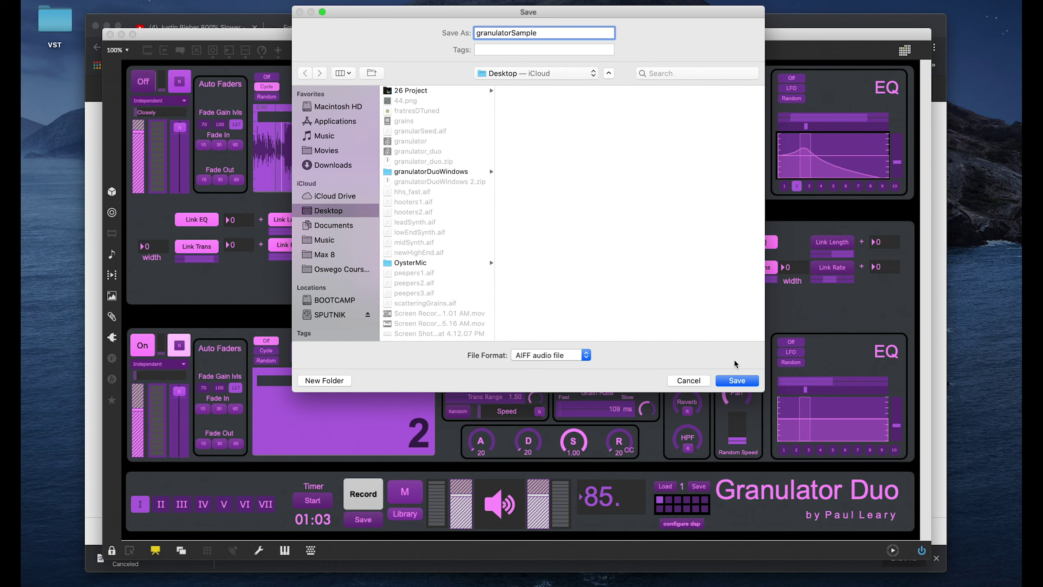
pyautogui.click(573, 356)
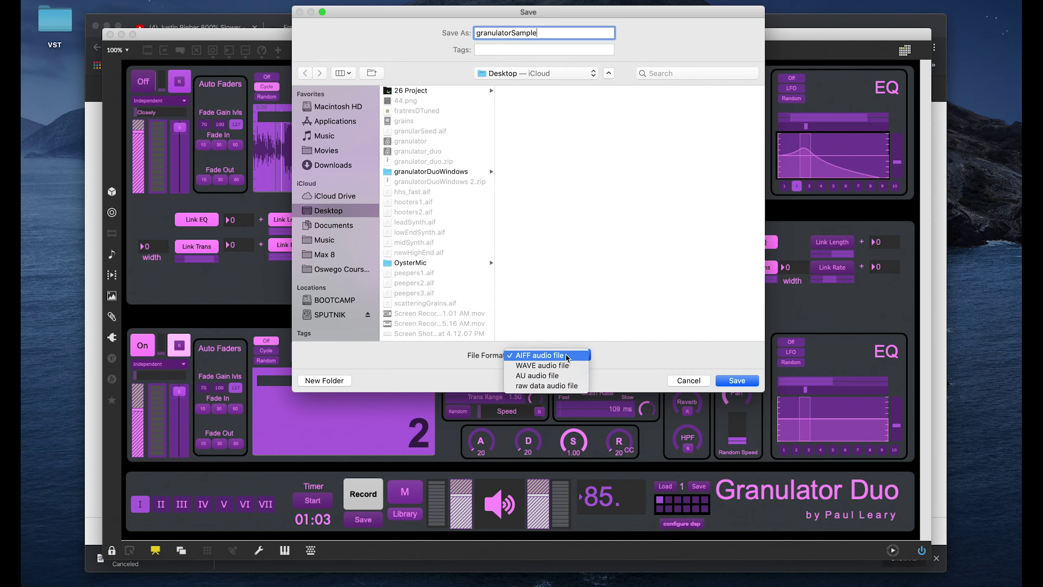
pyautogui.click(701, 343)
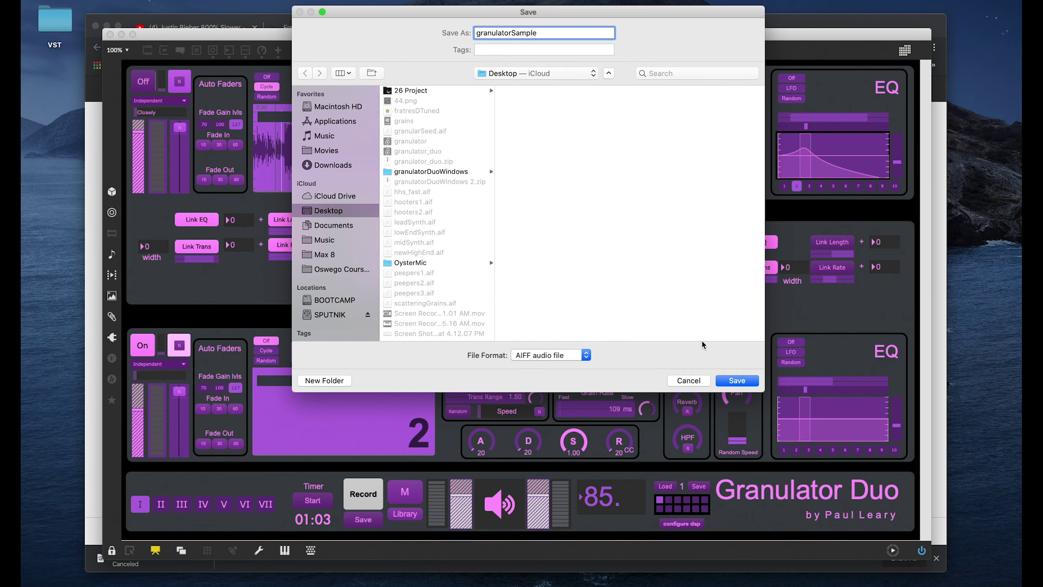
pyautogui.click(738, 381)
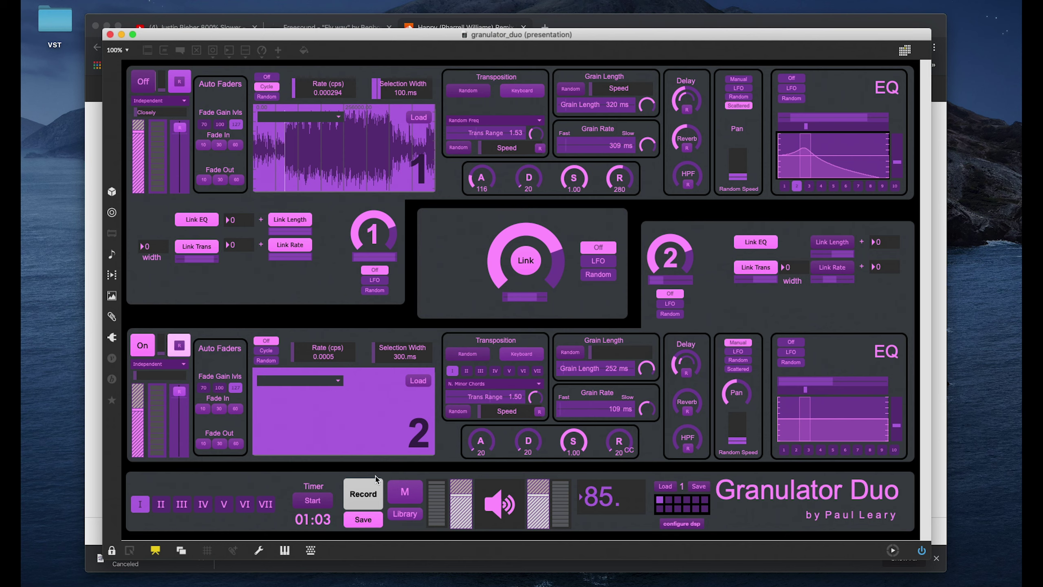
# Record a short take with voice 1 switched on, then turn voices 1 and 2 off and stop recording.
pyautogui.click(363, 496)
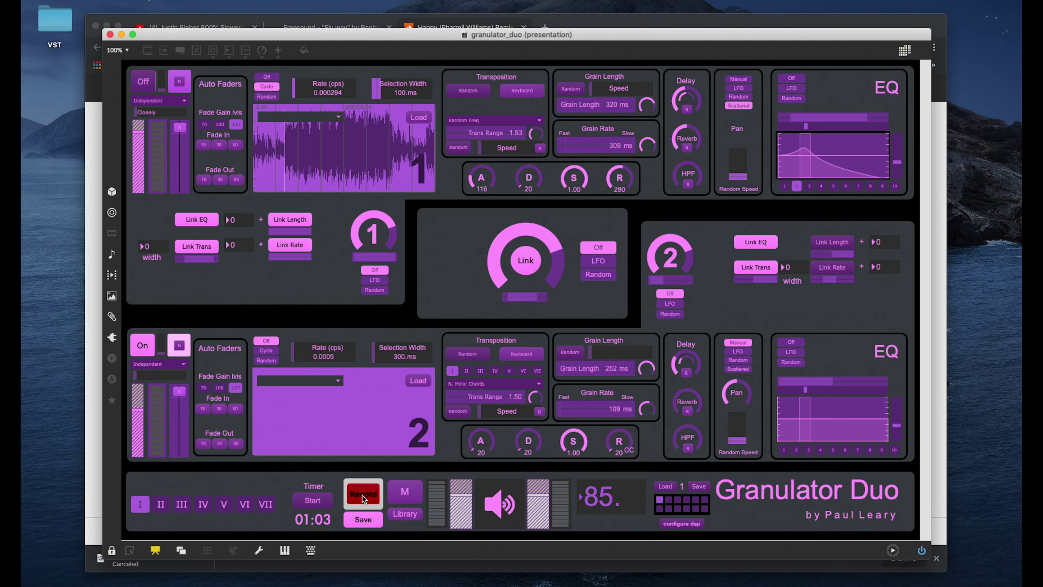
pyautogui.click(142, 83)
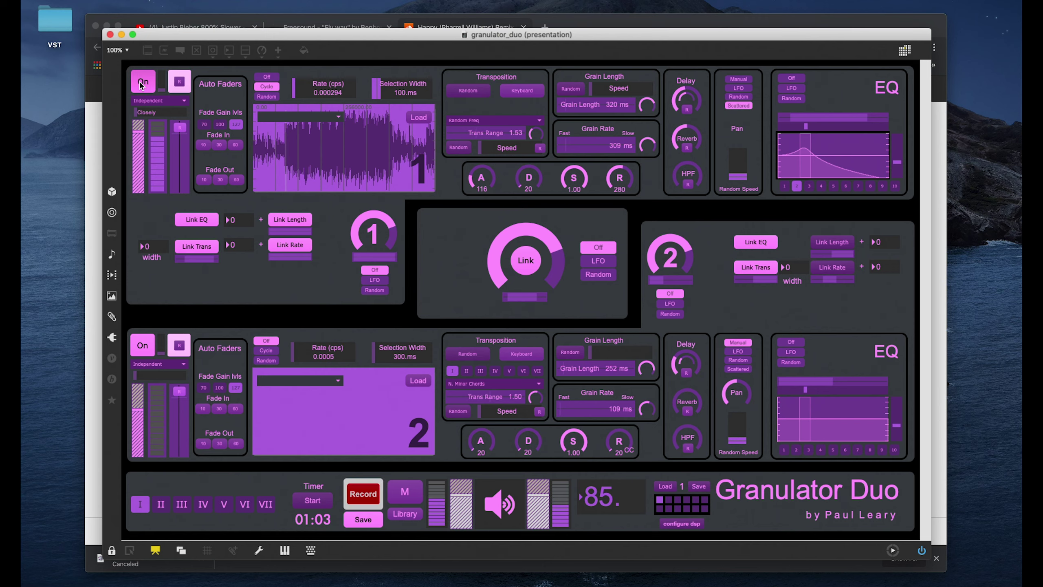
pyautogui.click(142, 83)
pyautogui.click(142, 345)
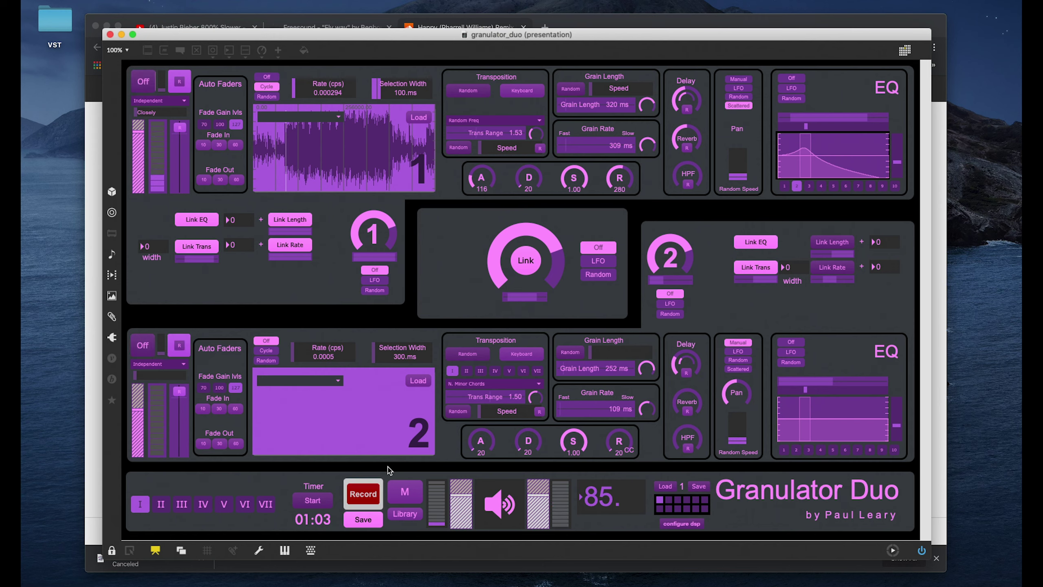
pyautogui.click(356, 505)
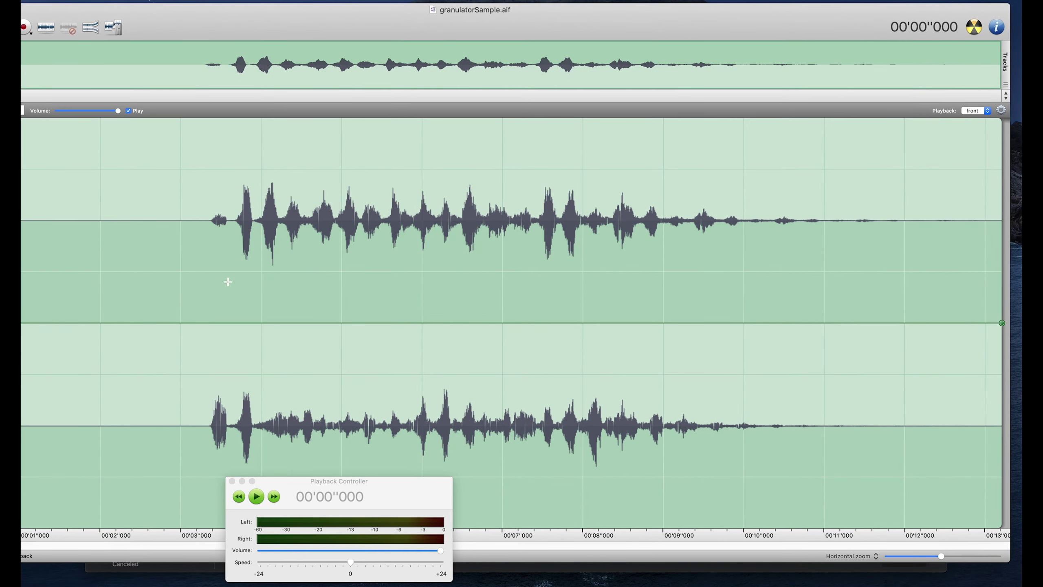
# Play granulatorSample.aif from about 3 seconds, stop it, then move the window aside and close it.
pyautogui.click(199, 264)
pyautogui.press('space')
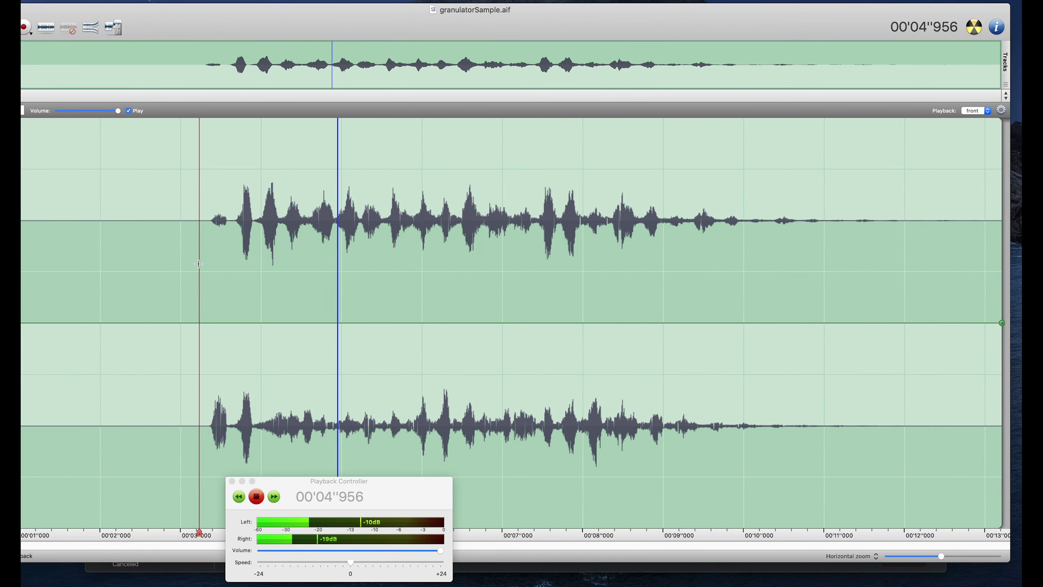
pyautogui.press('space')
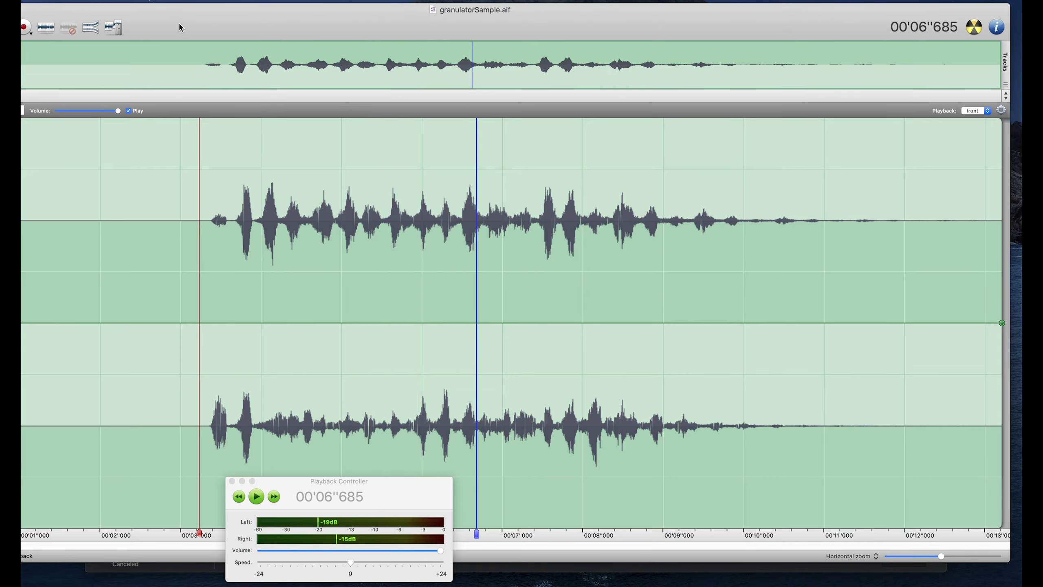
pyautogui.moveTo(150, 21); pyautogui.dragTo(275, 30)
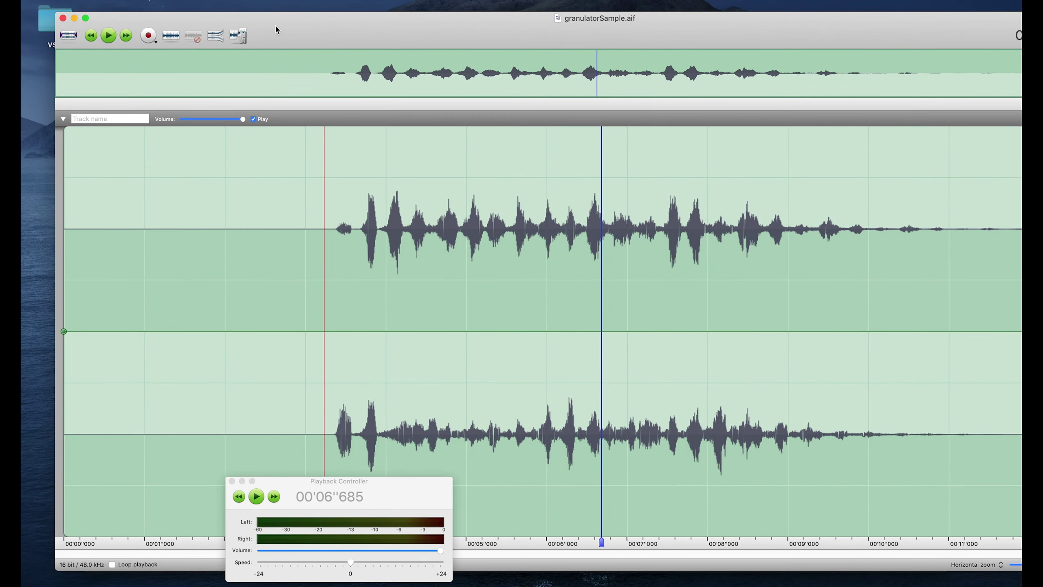
pyautogui.click(64, 18)
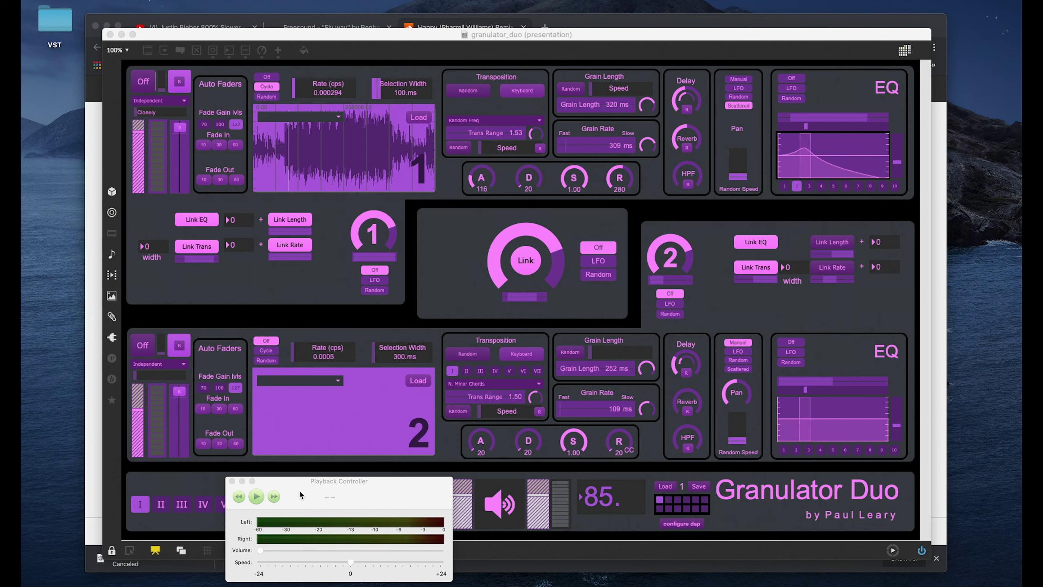
# Close the leftover Playback Controller and nudge the granulator_duo window back into position.
pyautogui.click(229, 317)
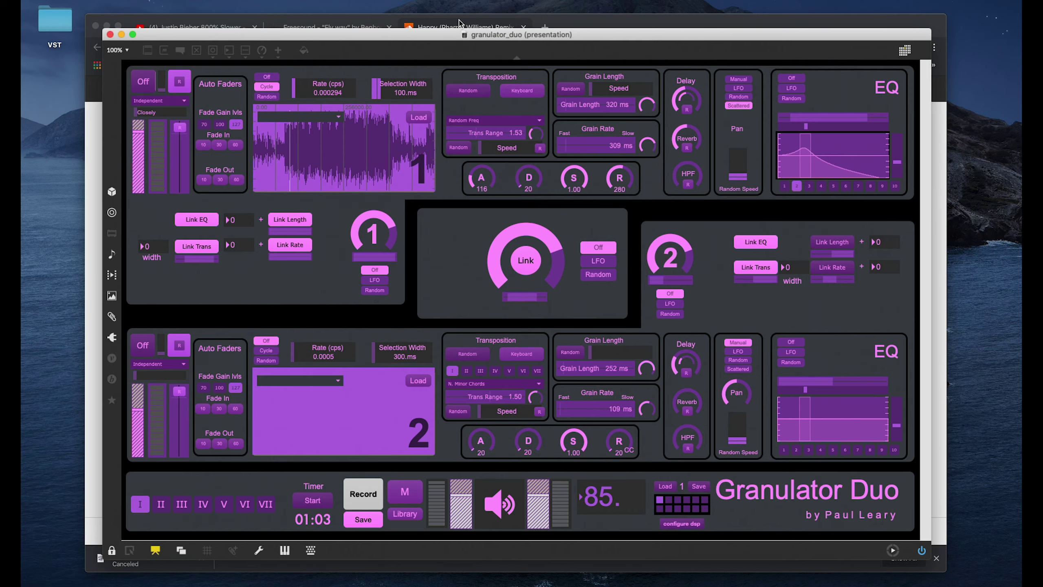
pyautogui.moveTo(479, 36); pyautogui.dragTo(480, 44)
pyautogui.moveTo(478, 44); pyautogui.dragTo(479, 45)
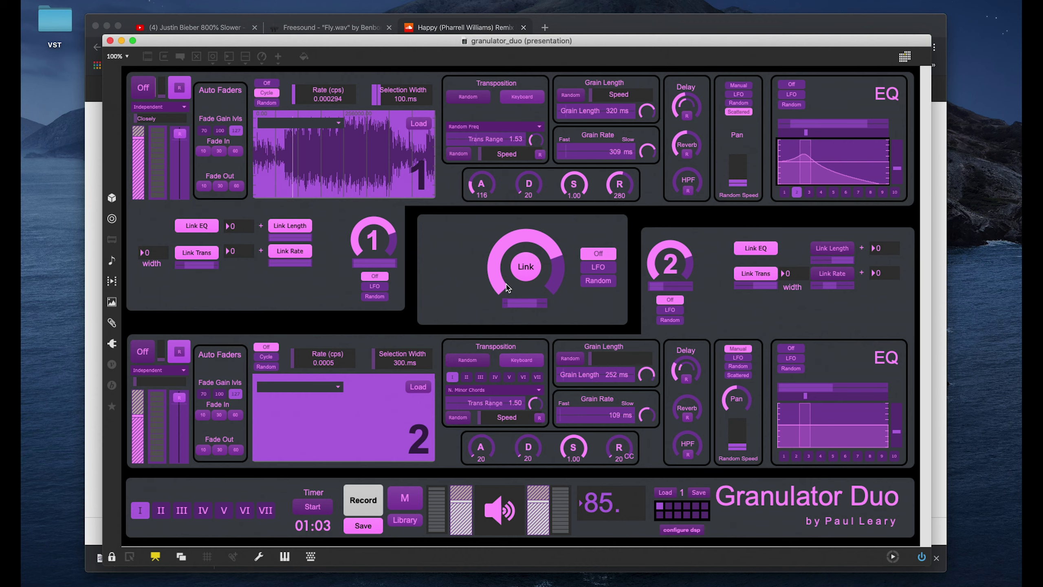
pyautogui.click(515, 264)
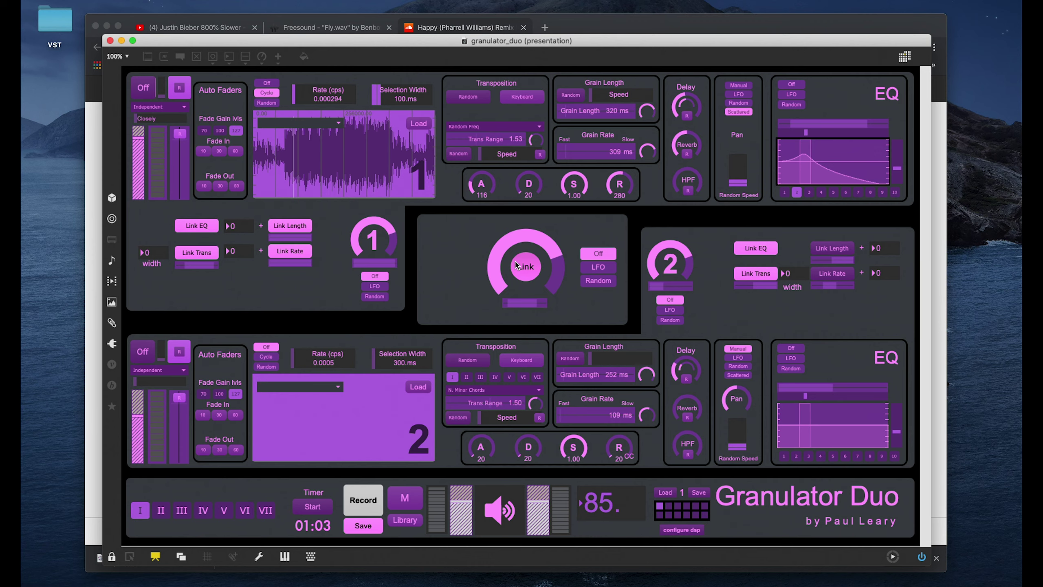